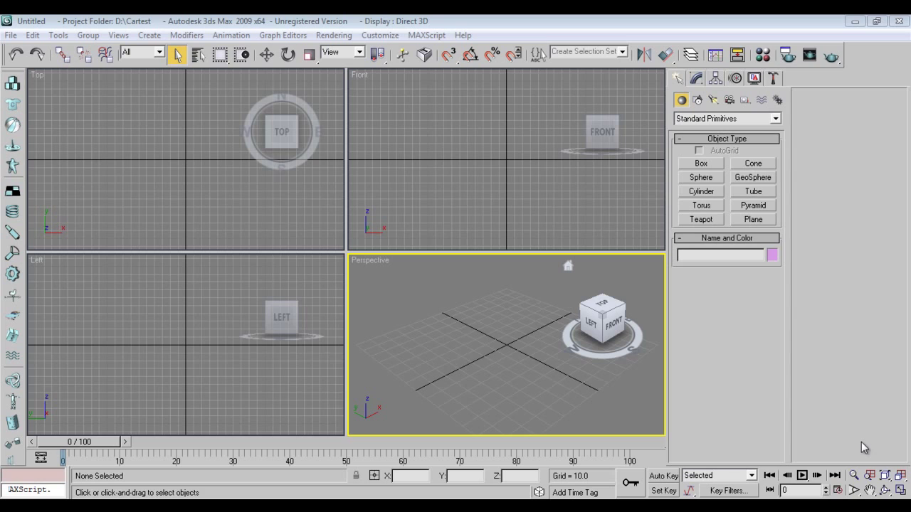
Draw a rectangle spline about 97 units wide and 49 units long near the origin in the Top view.
click(698, 100)
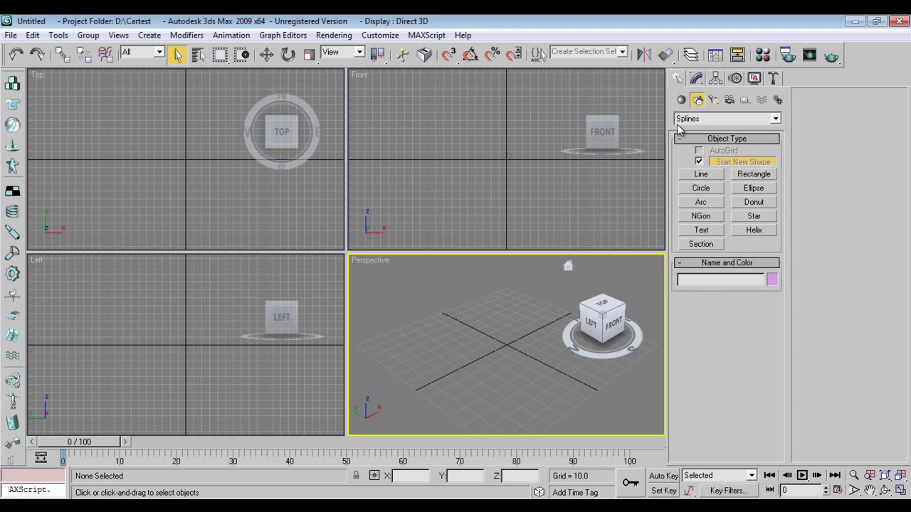
click(751, 175)
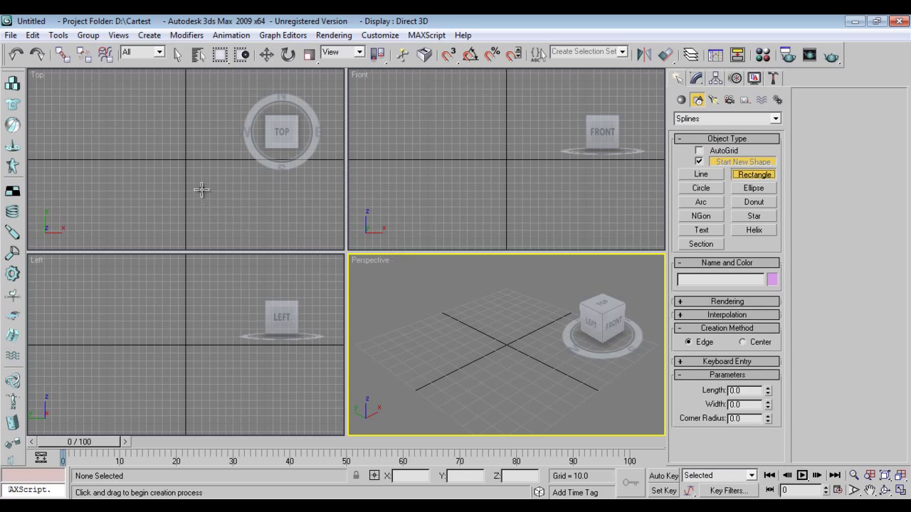
drag(128, 147, 205, 186)
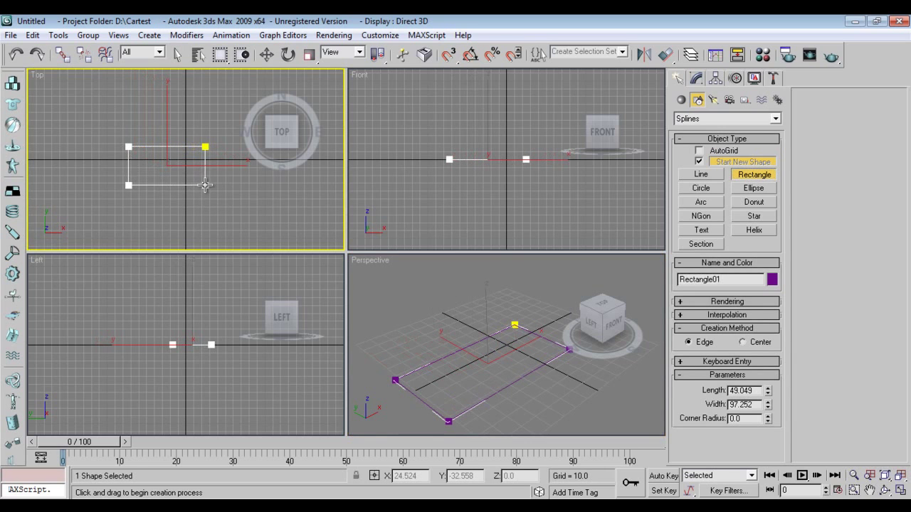
Round the rectangle's corners with a corner radius of 1.23.
click(697, 79)
scroll(128, 228, up, 5)
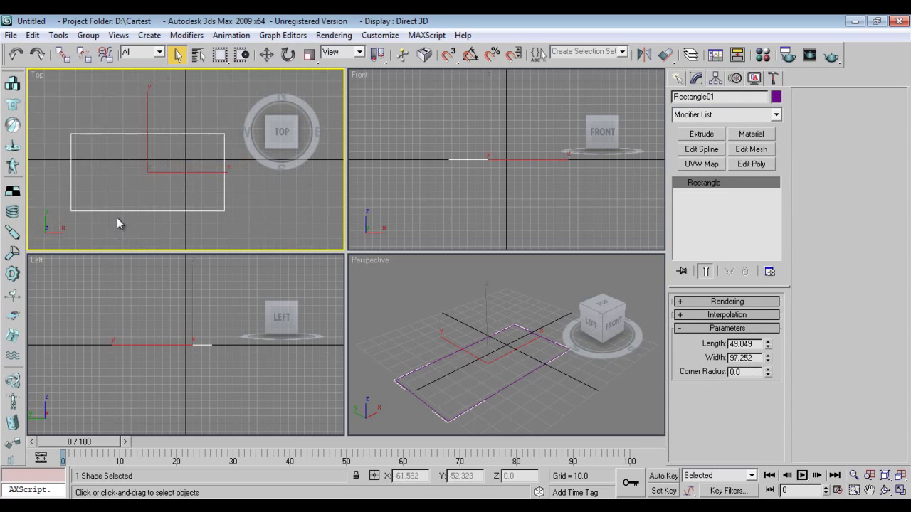
scroll(142, 214, up, 2)
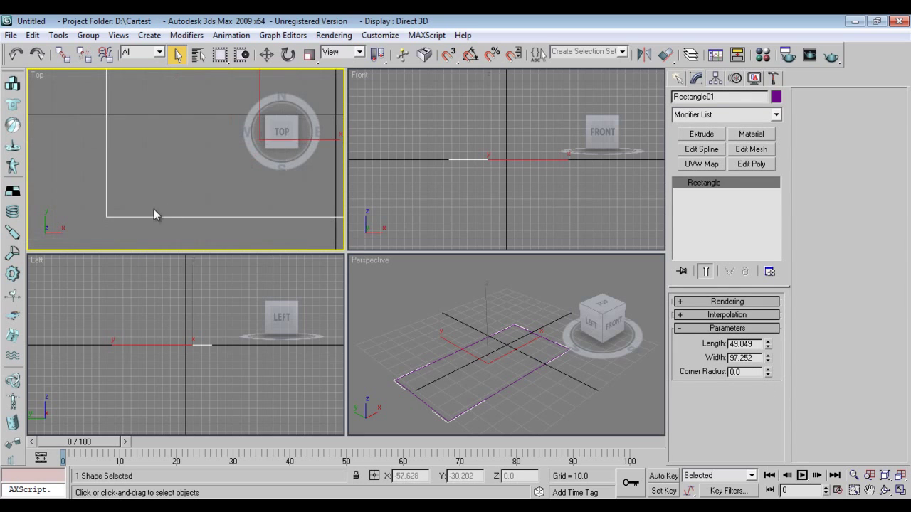
drag(768, 375, 768, 361)
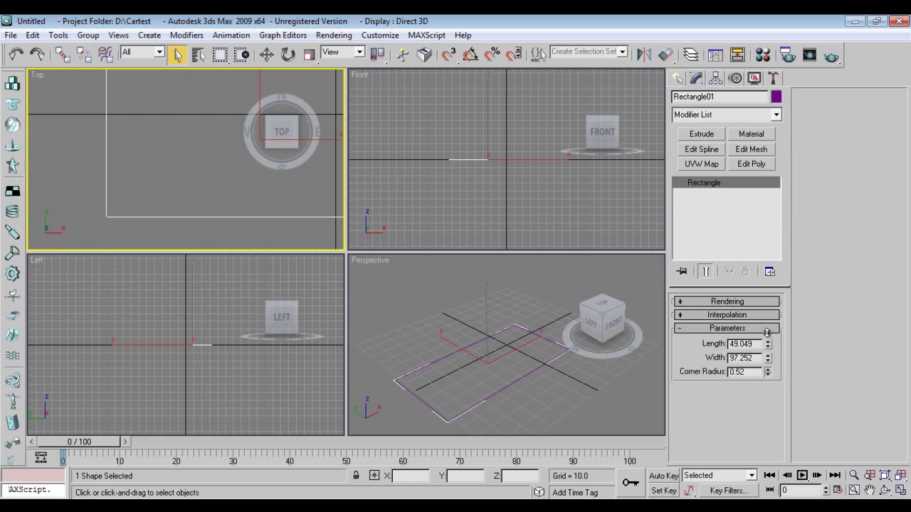
Extrude the rounded rectangle by 2.0 to form the tabletop slab.
click(716, 135)
drag(760, 319, 615, 338)
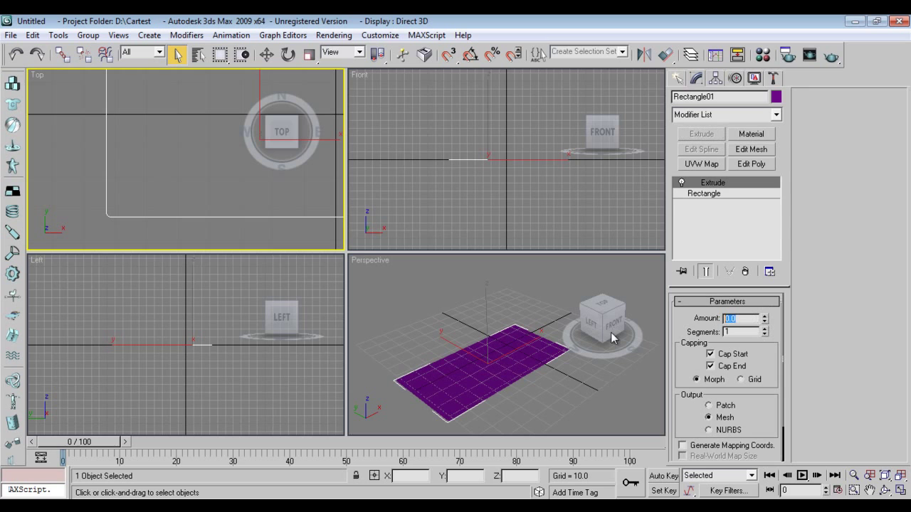
text(2)
key(Return)
click(437, 366)
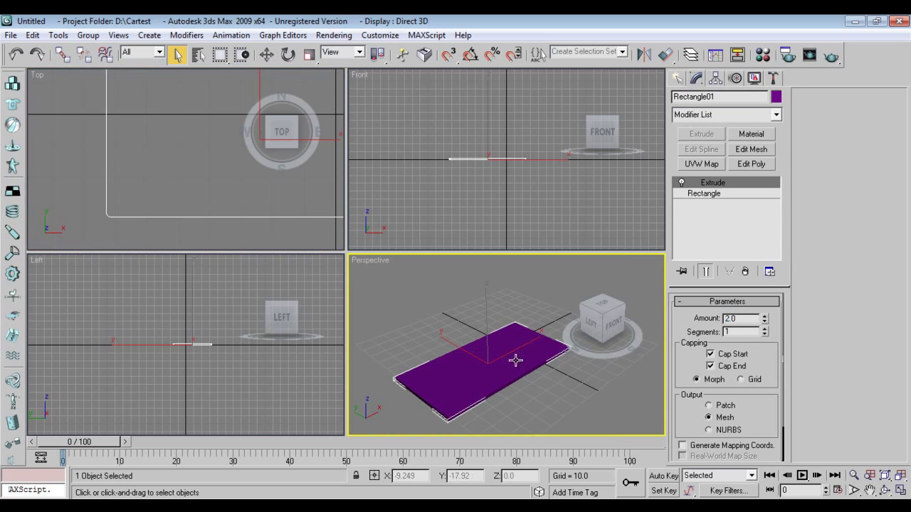
Raise the tabletop slab vertically in the Front view to a height of about 58.6.
right_click(510, 312)
click(523, 321)
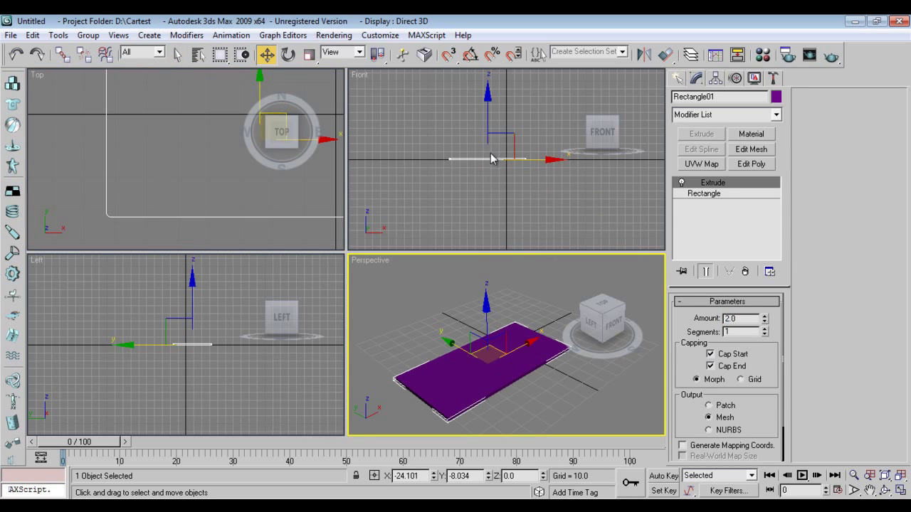
middle_drag(491, 156, 491, 199)
drag(487, 161, 495, 113)
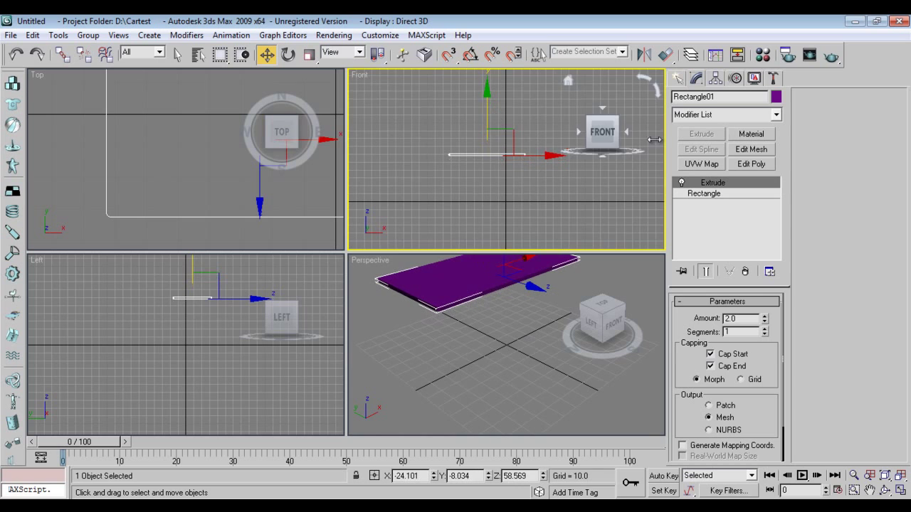
Draw an open L-shaped line in the Front view, running from the tabletop's left part straight down to ground level and out to the left.
click(677, 78)
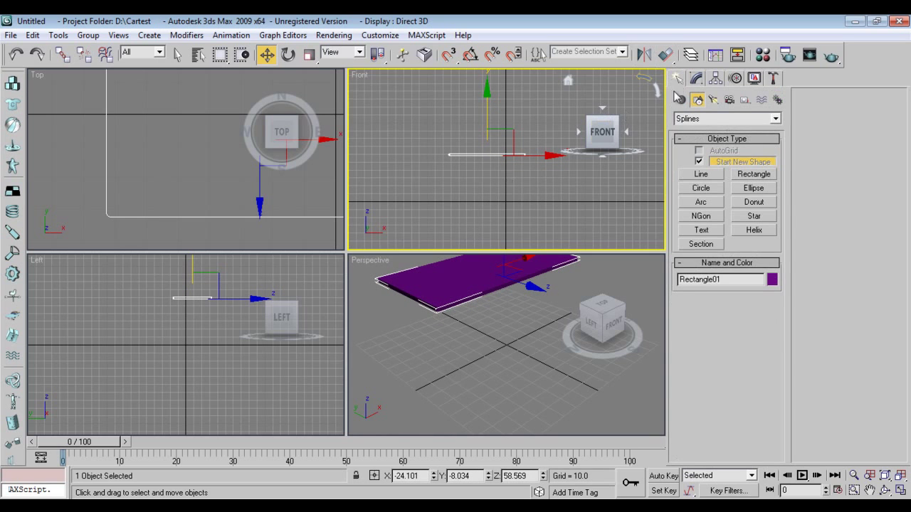
scroll(210, 221, down, 3)
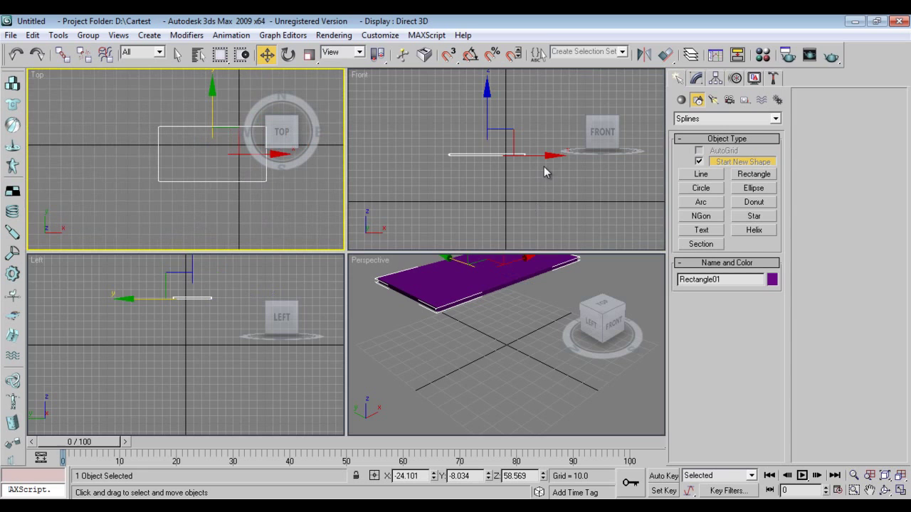
click(701, 174)
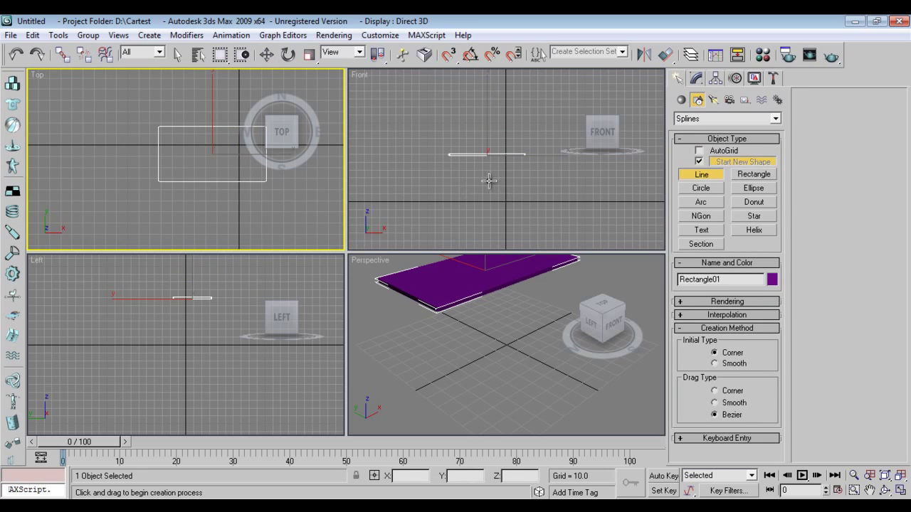
middle_drag(470, 172, 487, 179)
key(alt+w)
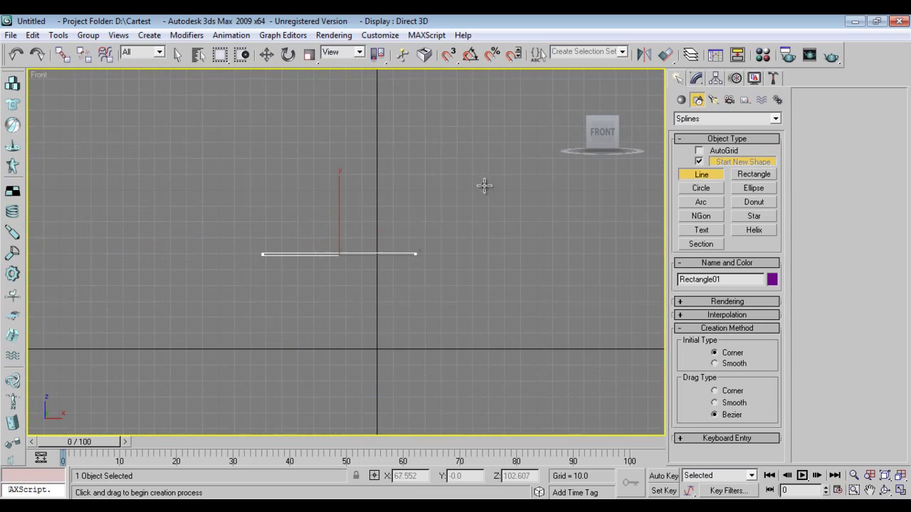
middle_drag(335, 301, 366, 276)
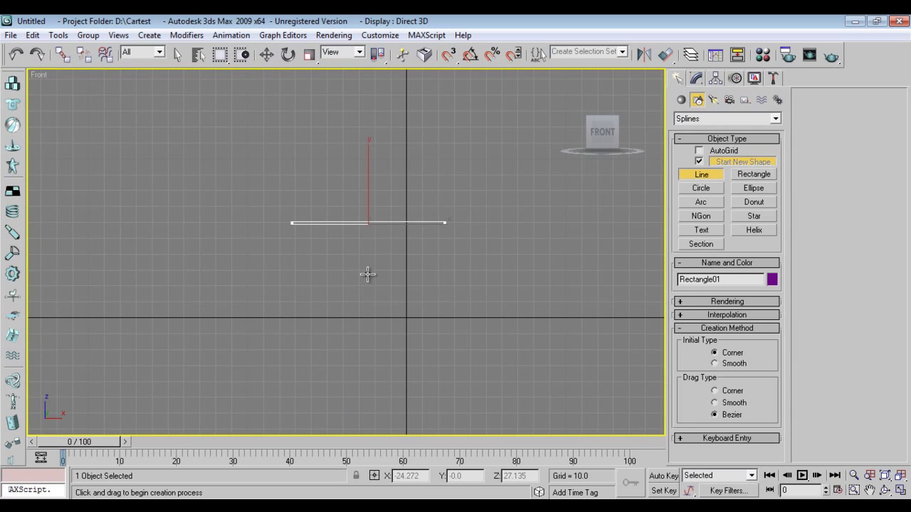
scroll(308, 230, up, 3)
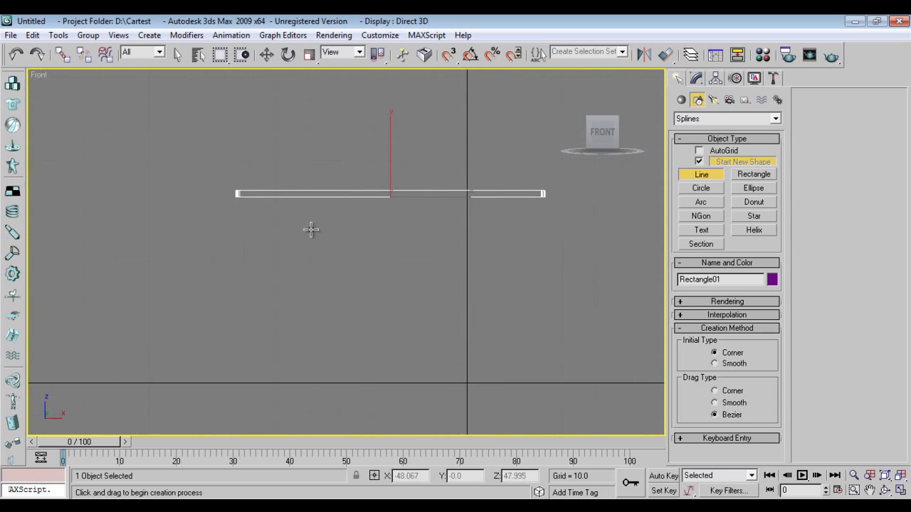
middle_drag(272, 226, 306, 227)
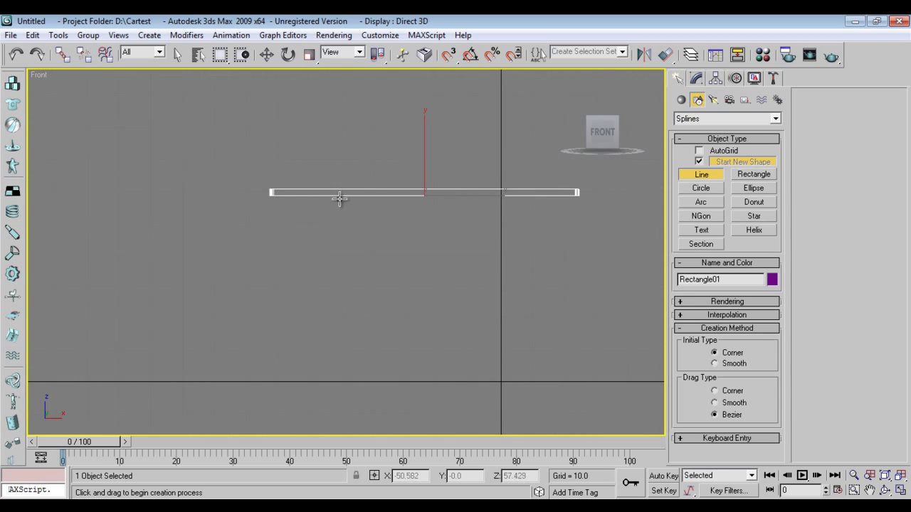
click(311, 193)
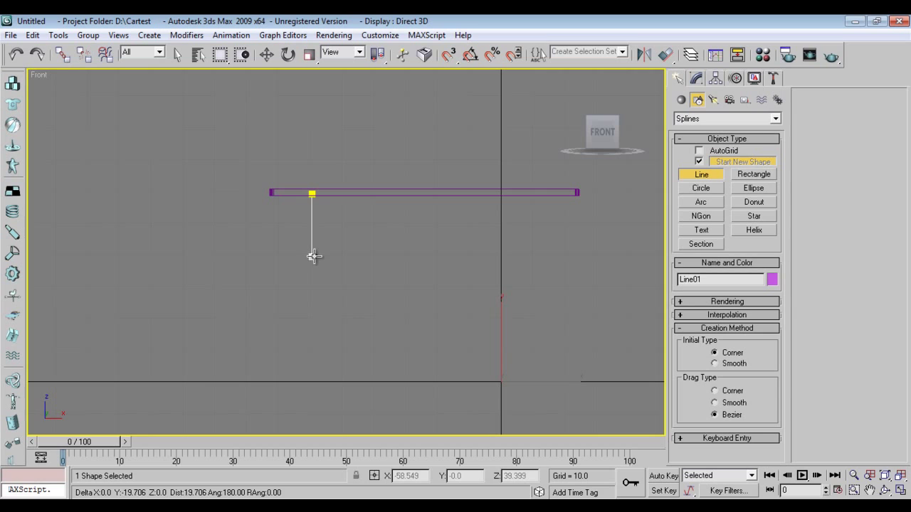
click(311, 378)
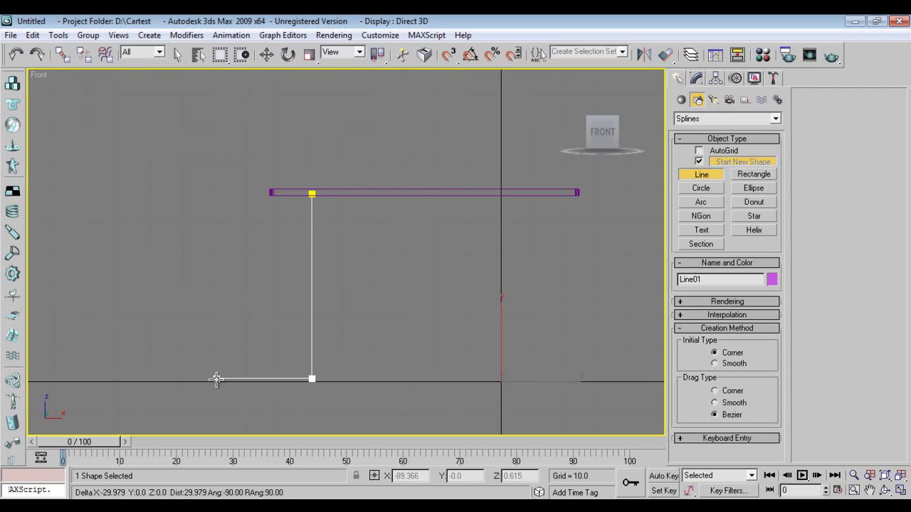
click(216, 379)
right_click(192, 274)
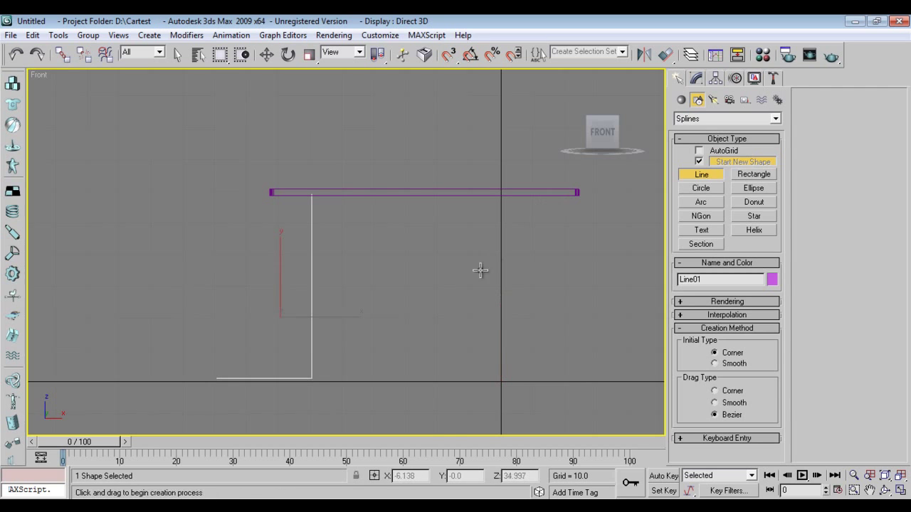
Convert the L-shaped line to an editable spline and enter its Spline sub-object level.
right_click(411, 284)
mouse_move(454, 404)
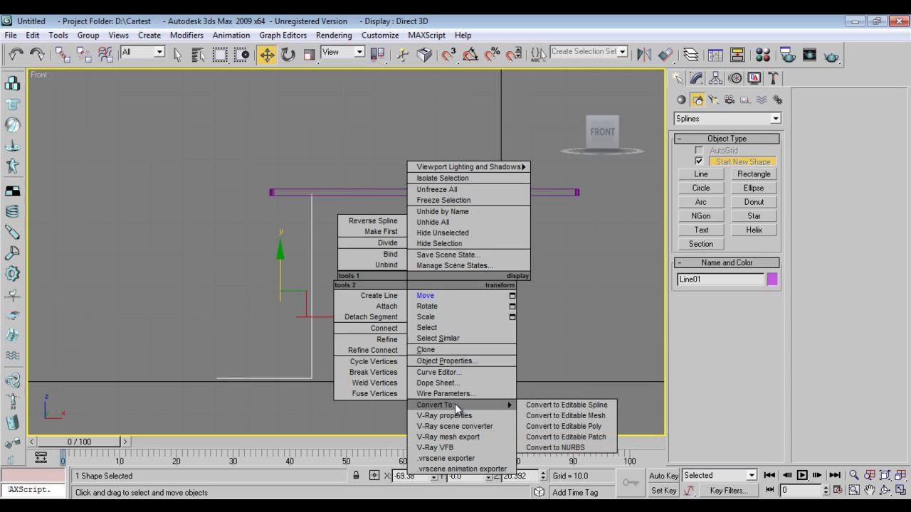
click(597, 406)
click(864, 114)
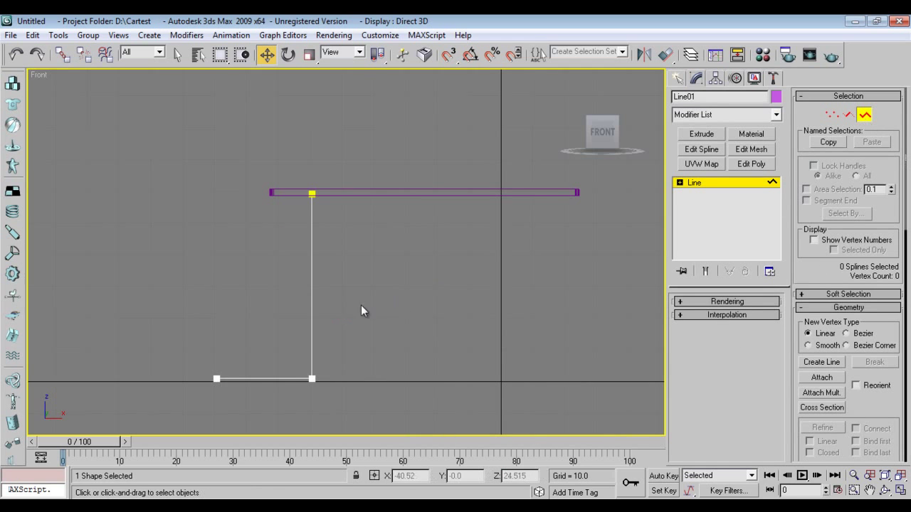
Give the L-shaped spline thickness with an outline of about 1.78.
click(312, 321)
scroll(843, 356, down, 10)
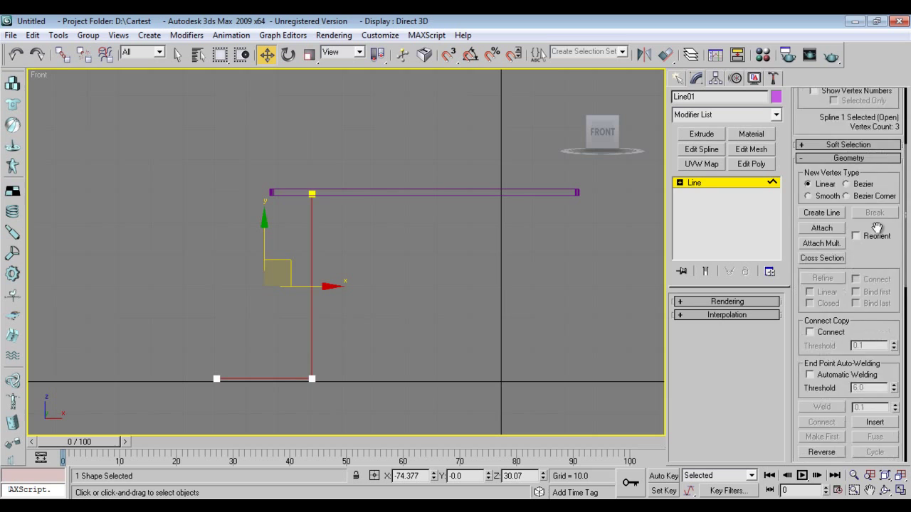
click(822, 342)
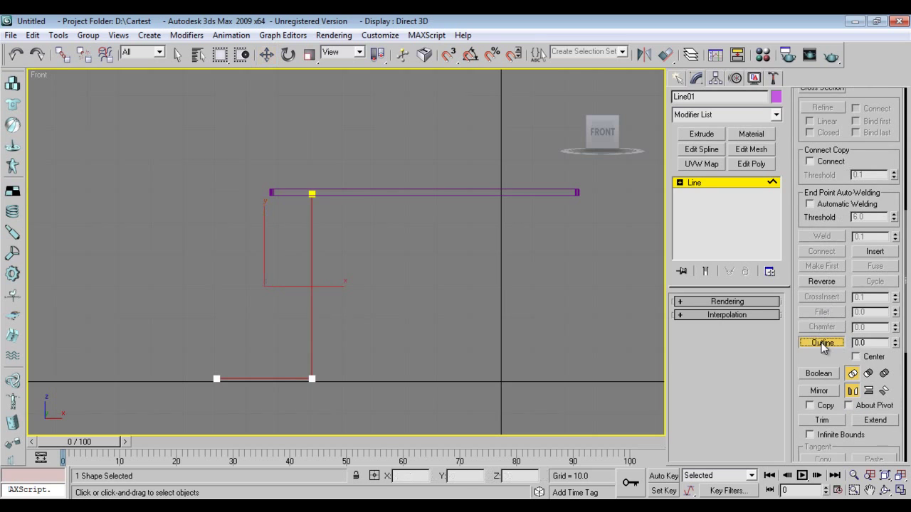
scroll(330, 251, up, 3)
drag(278, 152, 284, 139)
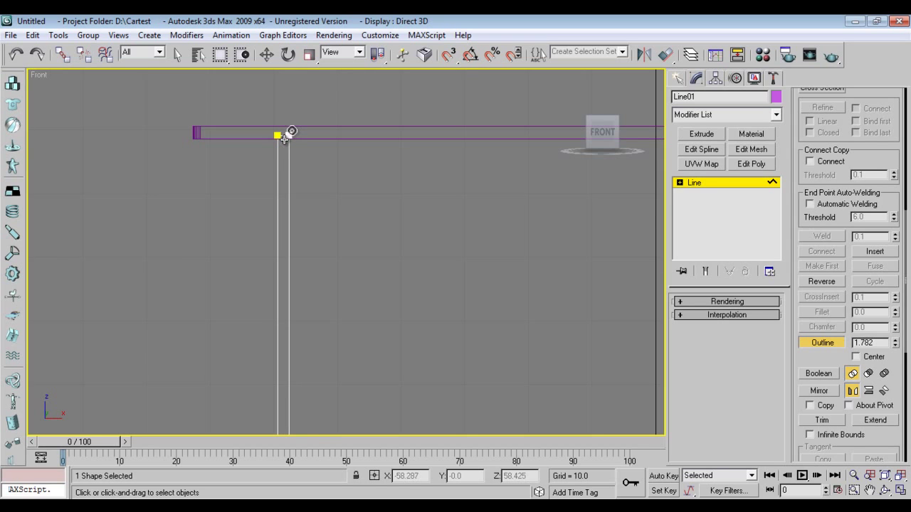
middle_drag(278, 234, 278, 232)
scroll(329, 253, down, 4)
middle_drag(329, 256, 370, 215)
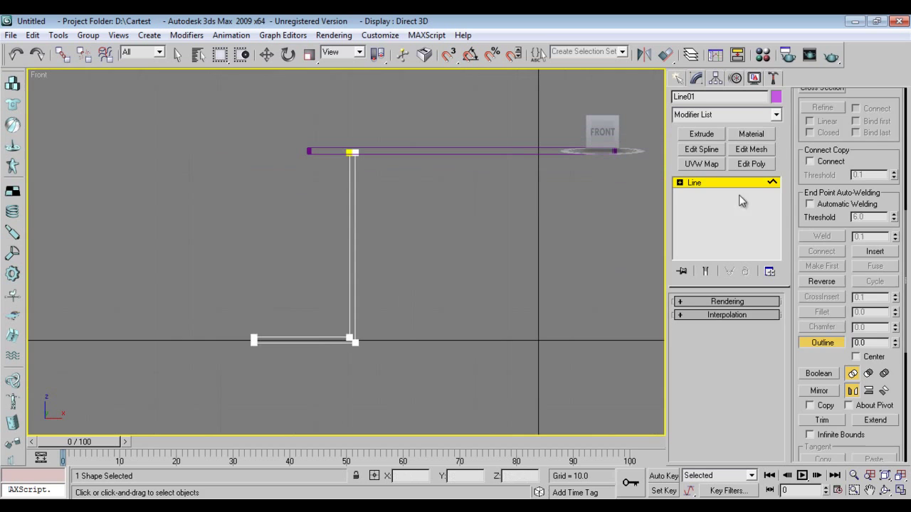
Extrude the outlined L-shaped profile by 31.0 to form the side panel.
click(704, 132)
click(702, 134)
key(p)
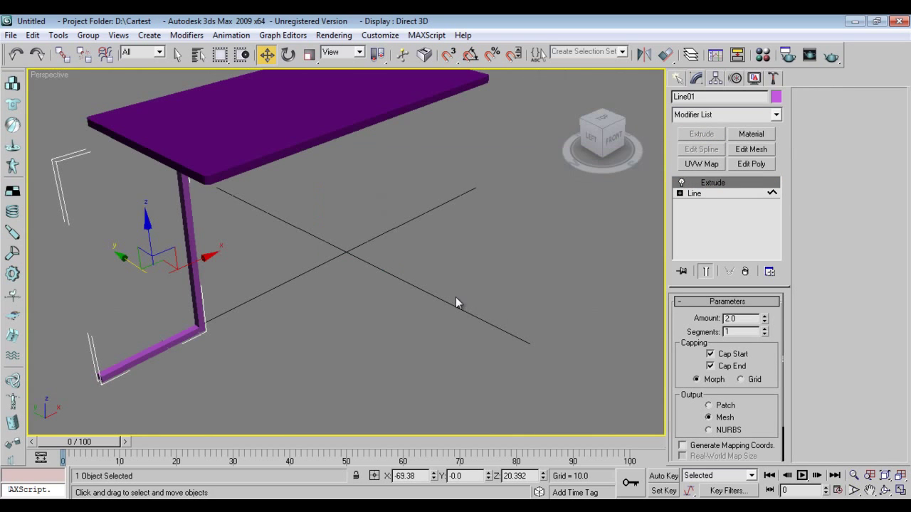
drag(765, 319, 765, 282)
Move the L-shaped panel about 16.3 along Y to align with the tabletop's back edge, and set its extrusion amount to 42.
key(t)
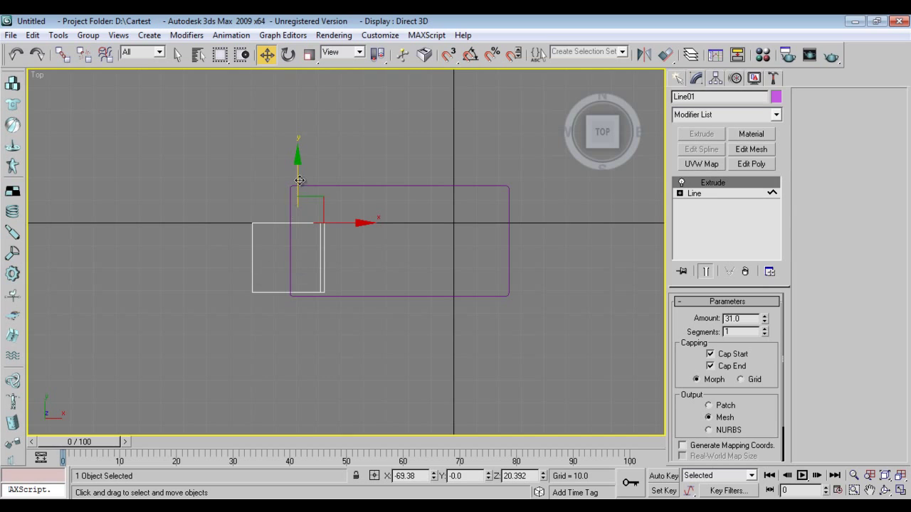
drag(299, 181, 303, 142)
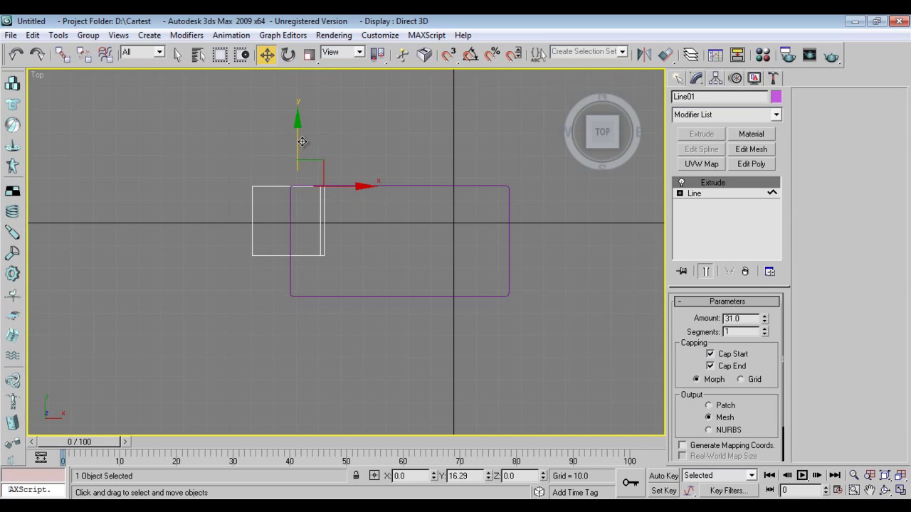
mouse_move(764, 320)
mouse_down()
mouse_move(760, 298)
mouse_move(756, 307)
mouse_up()
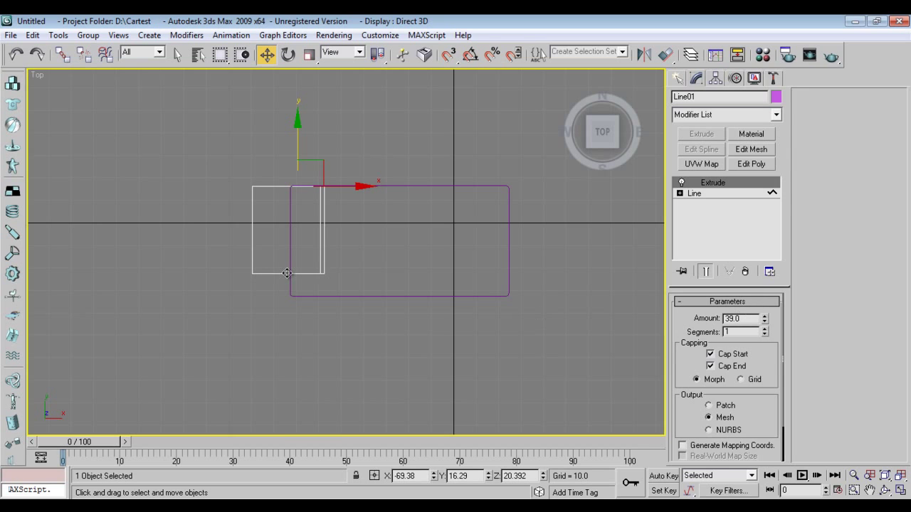
key(p)
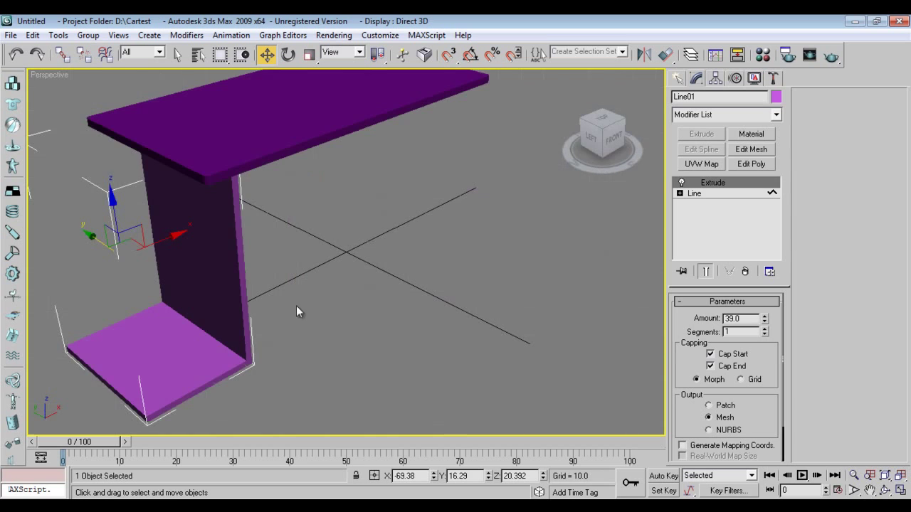
alt+middle_drag(299, 326, 712, 356)
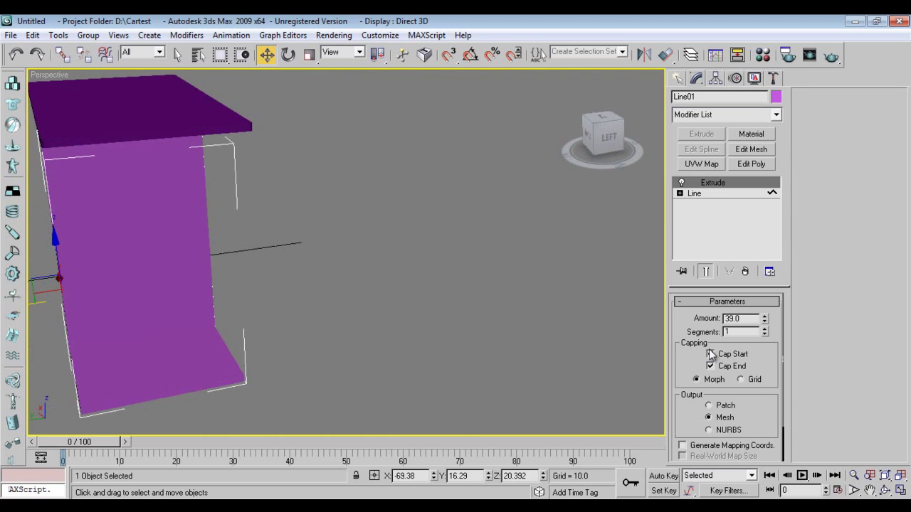
text(42)
key(Return)
Mirror a copy of the L-shaped panel across the X axis and move it to about X 11.87 under the tabletop's other end.
click(673, 79)
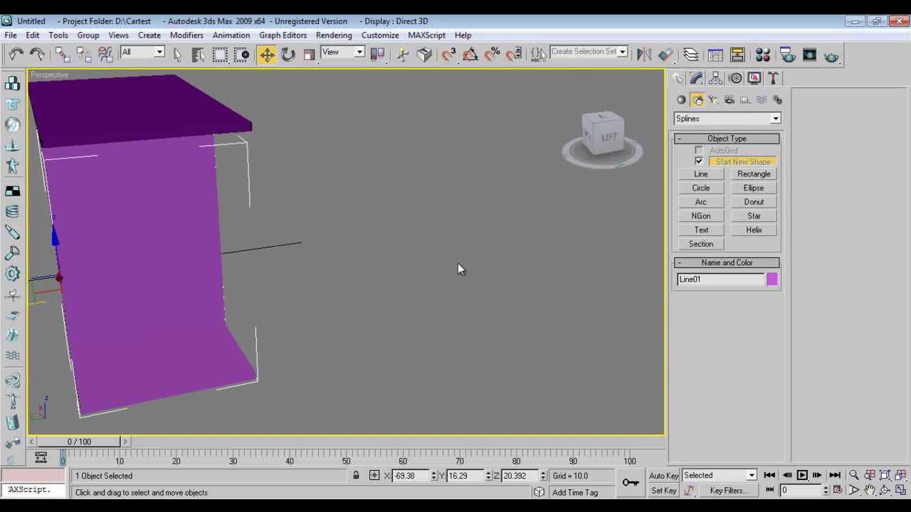
alt+middle_drag(457, 263, 313, 300)
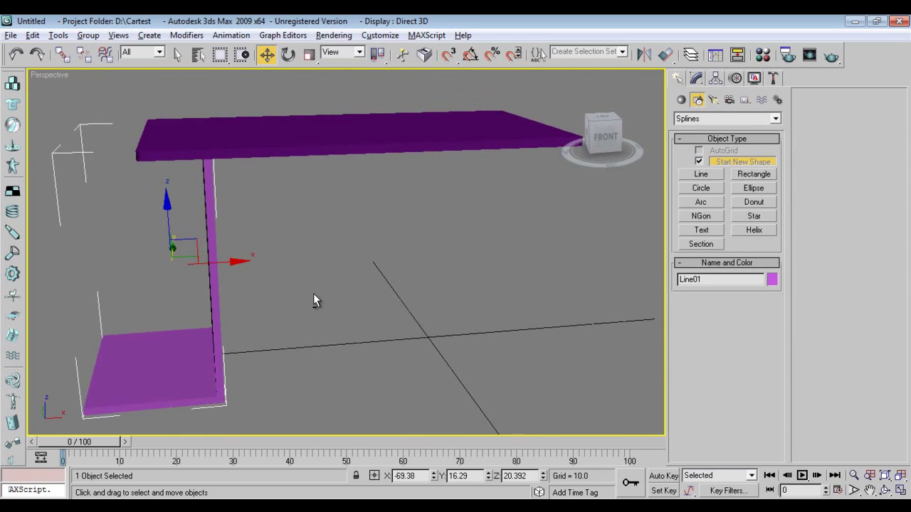
key(f)
middle_drag(368, 285, 308, 281)
scroll(432, 262, down, 2)
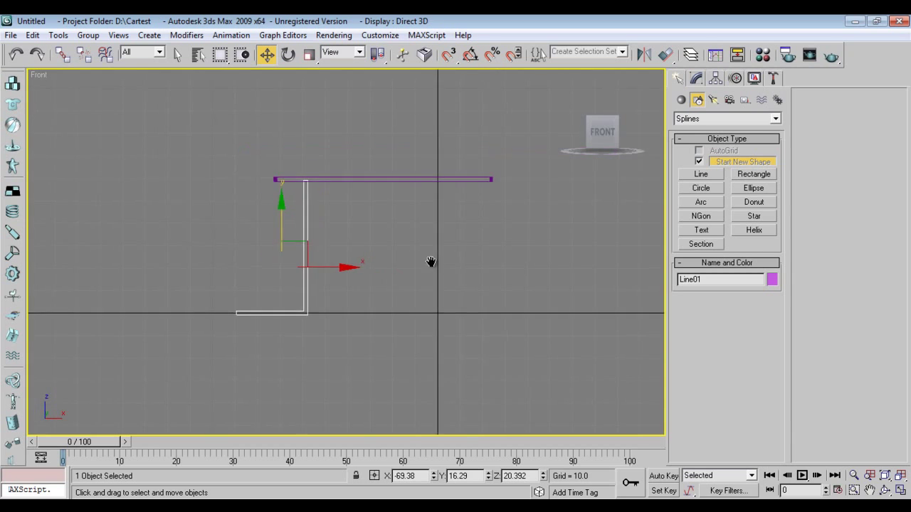
middle_drag(431, 262, 390, 292)
click(643, 54)
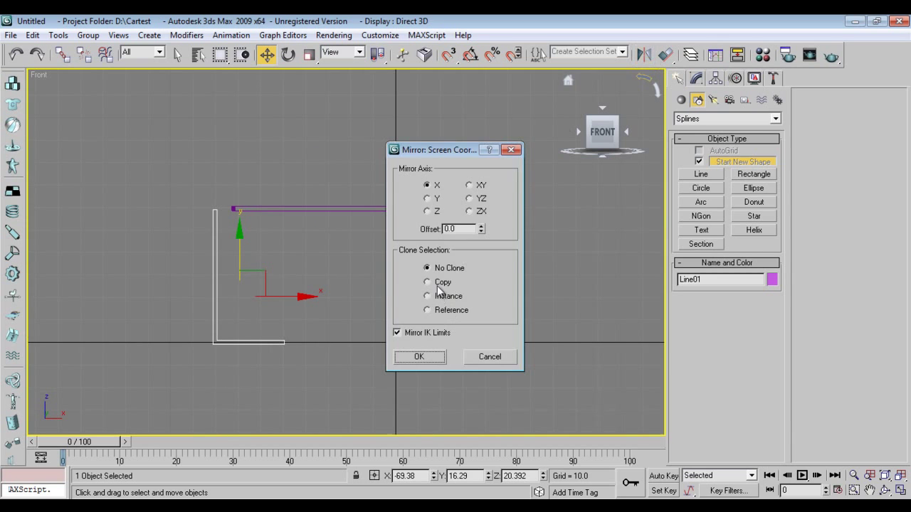
click(427, 282)
click(431, 358)
drag(303, 299, 507, 343)
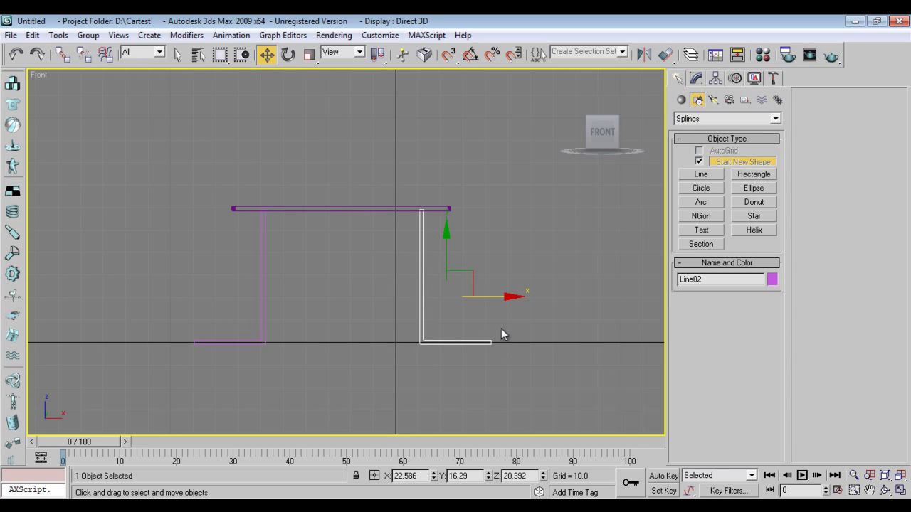
drag(501, 306, 477, 296)
Shorten the copied L-shaped panel's base by moving its end vertices inward, and convert its four lower vertices to Corner.
click(698, 79)
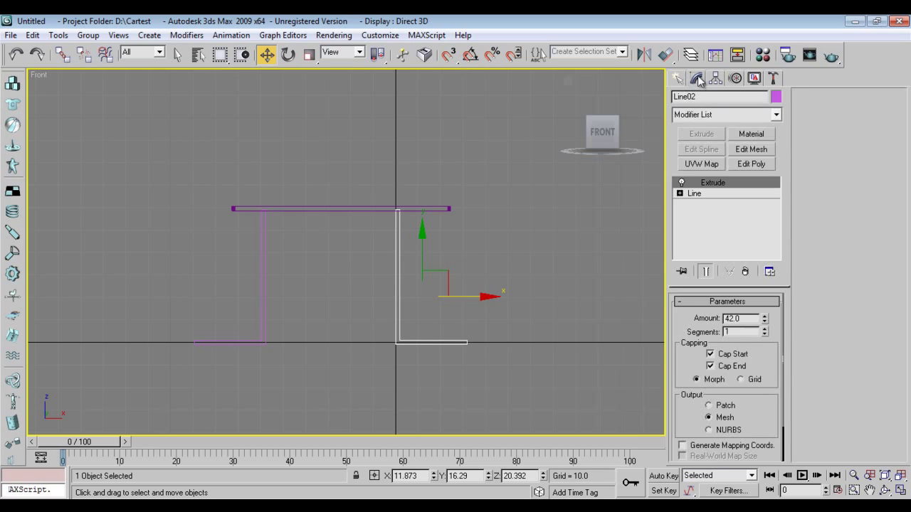
click(680, 193)
click(704, 204)
drag(520, 291, 427, 364)
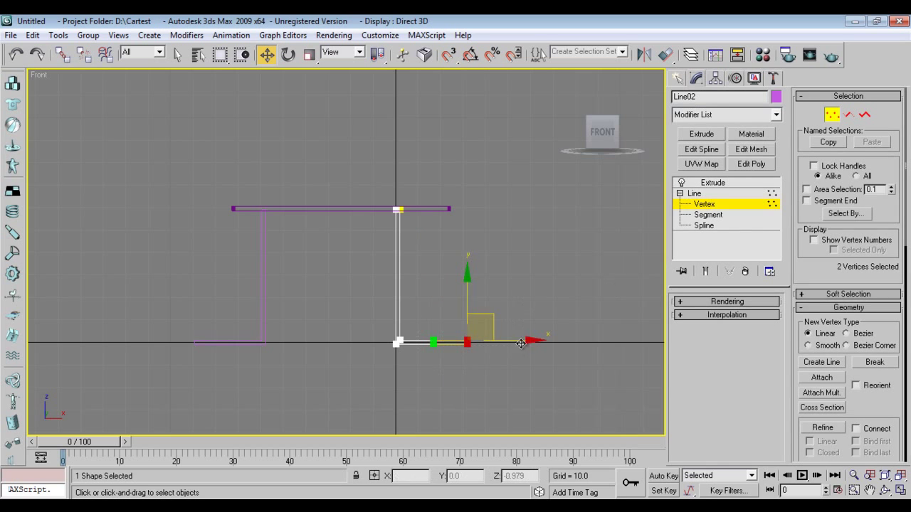
drag(525, 340, 514, 340)
drag(386, 295, 408, 327)
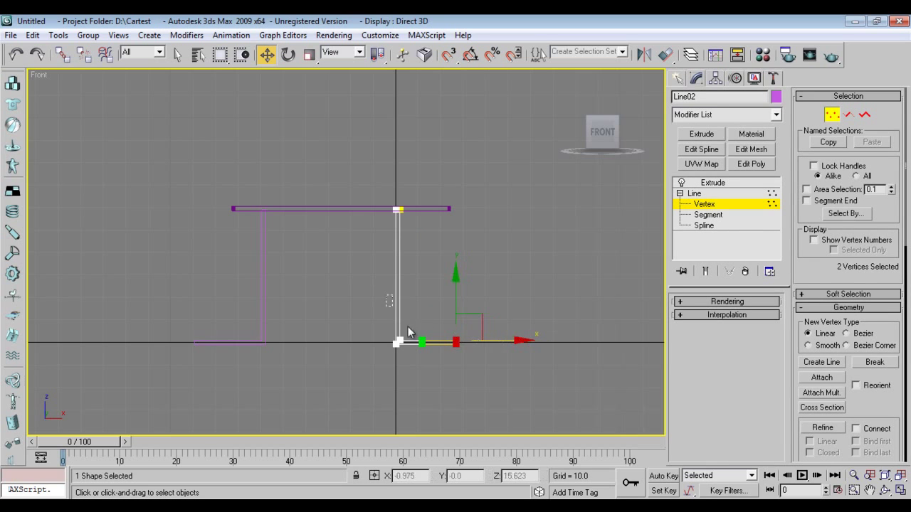
right_click(479, 360)
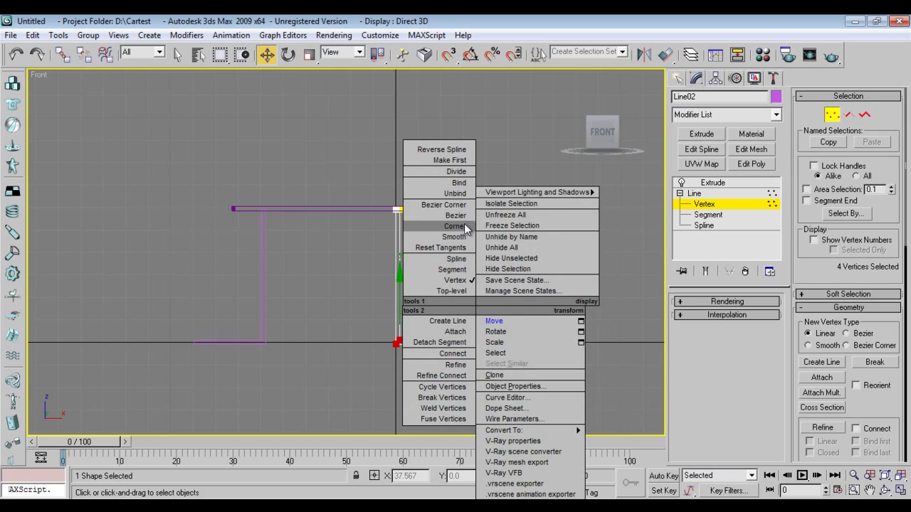
click(465, 225)
drag(496, 324, 440, 387)
scroll(454, 267, up, 3)
middle_drag(455, 268, 325, 225)
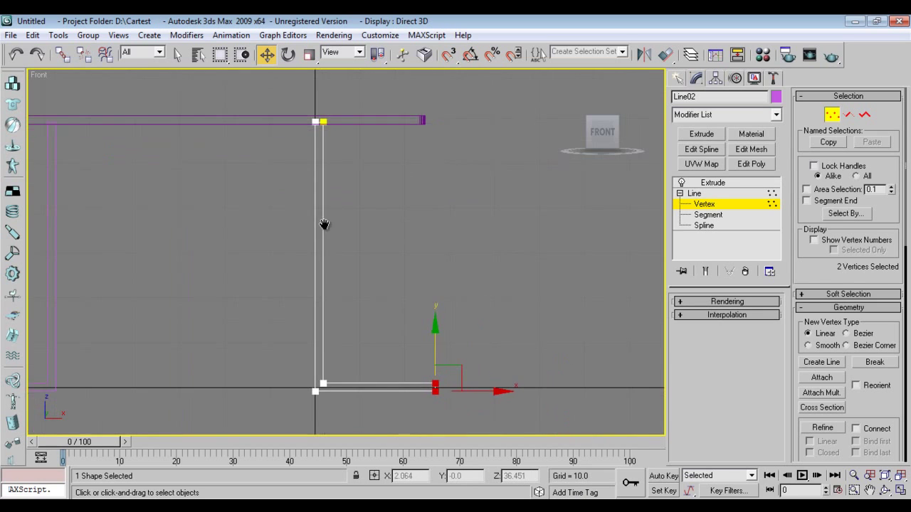
click(677, 78)
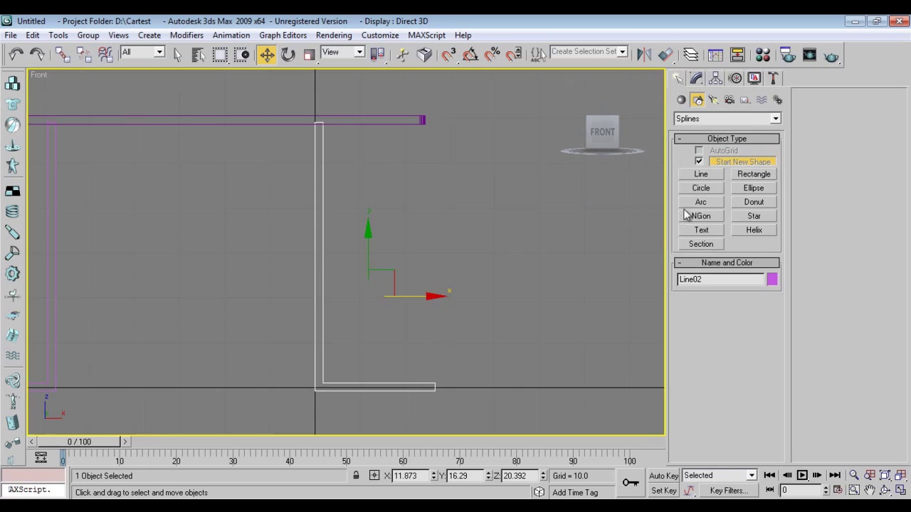
click(752, 176)
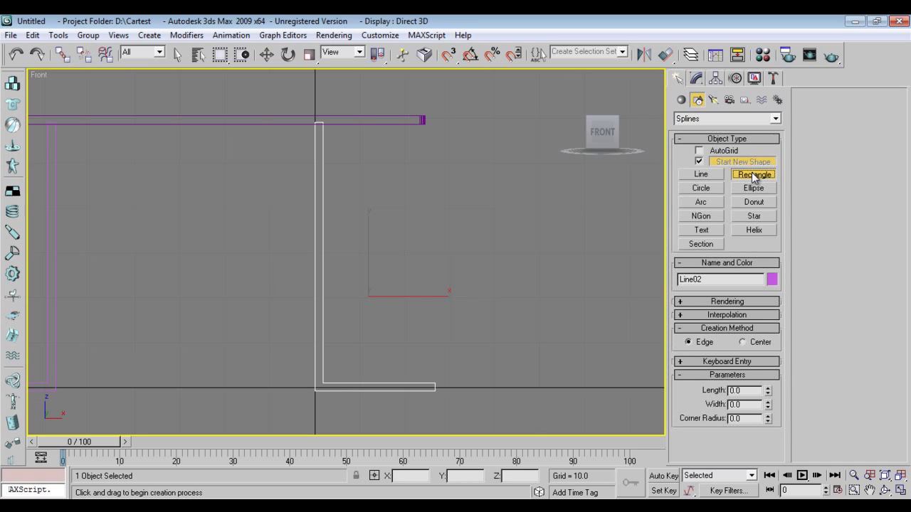
click(716, 174)
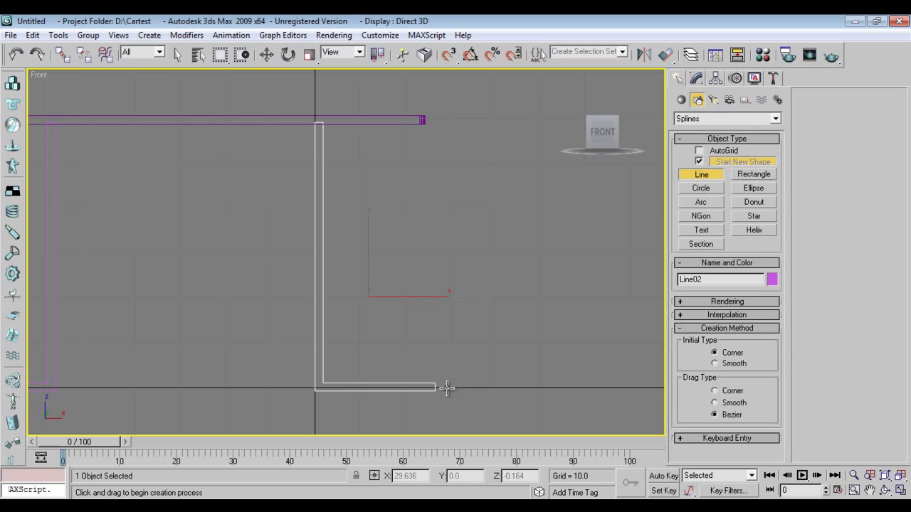
key(w)
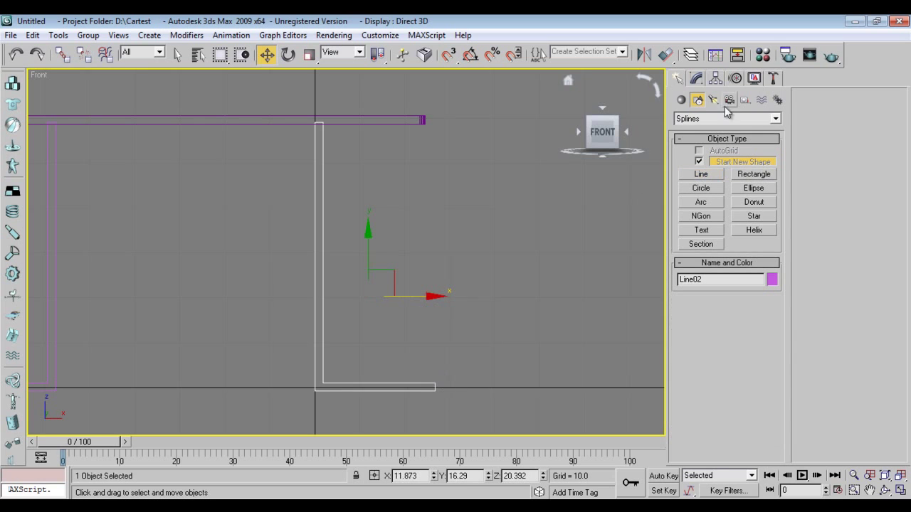
Mirror a copy of the second L-shaped panel across X and move it to about X 14.99, flush with the base's outer end.
click(664, 54)
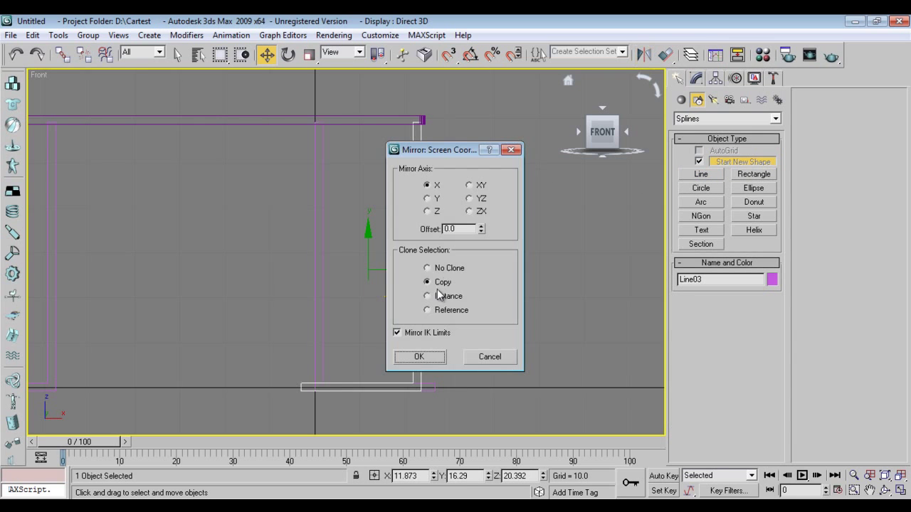
click(419, 357)
drag(433, 306, 444, 307)
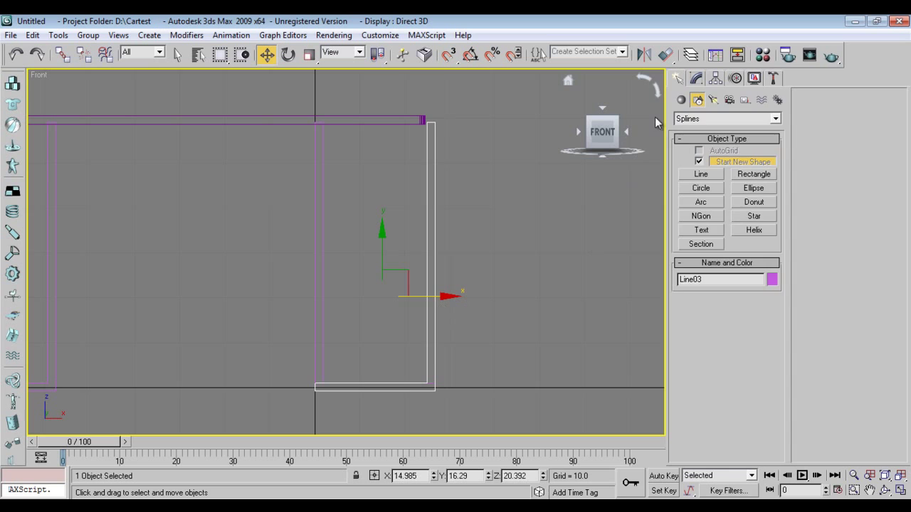
Delete the two base end vertices of the newest panel, leaving only its upright with a mitred bottom.
click(697, 78)
click(680, 193)
click(692, 207)
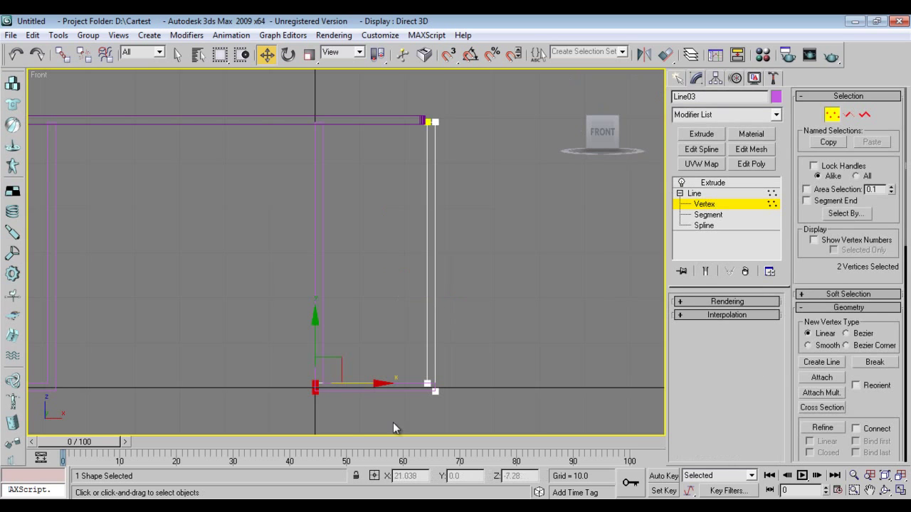
drag(279, 343, 330, 407)
click(335, 415)
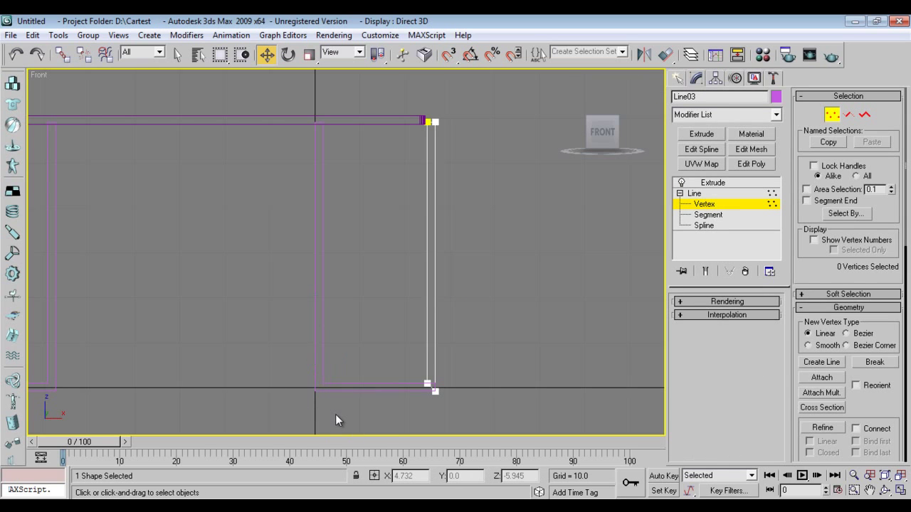
click(677, 79)
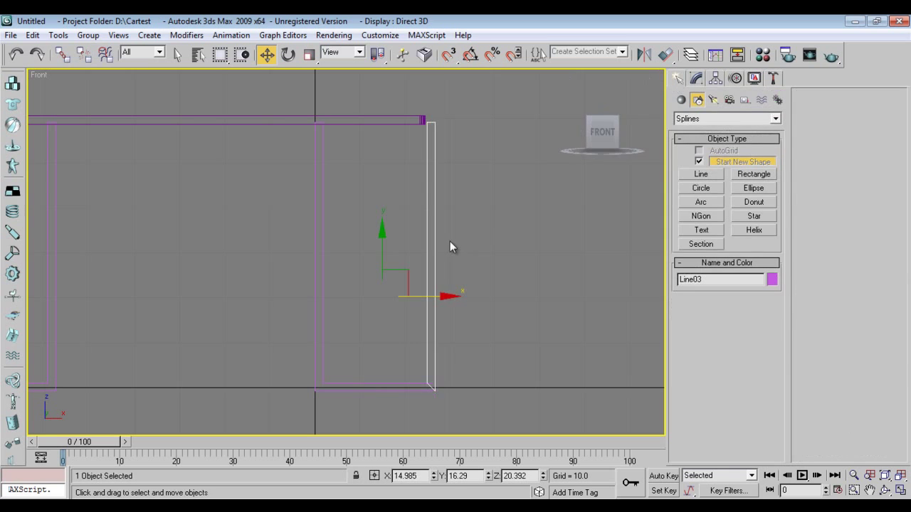
Move the two panels of the second support in line with the tabletop's end, and shift the L-shaped one inward to about X 4.66.
key(p)
alt+middle_drag(466, 263, 524, 282)
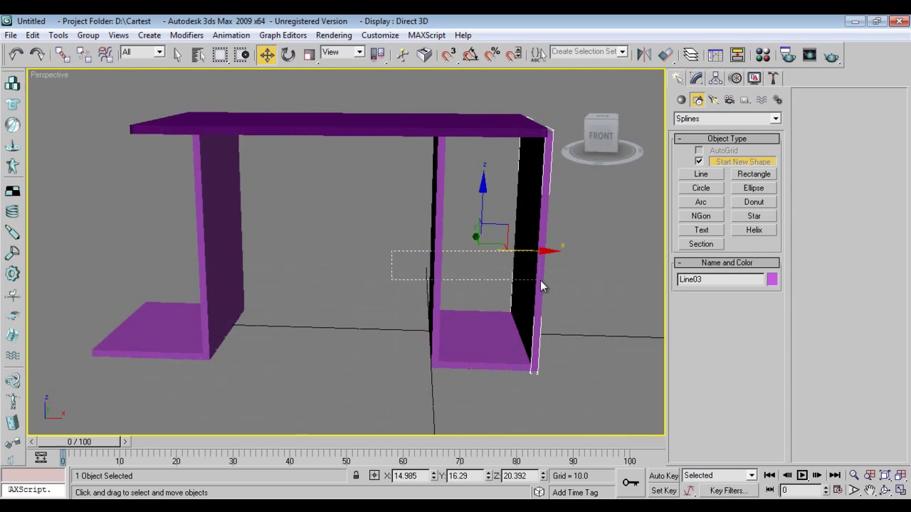
drag(540, 282, 542, 279)
drag(559, 239, 551, 240)
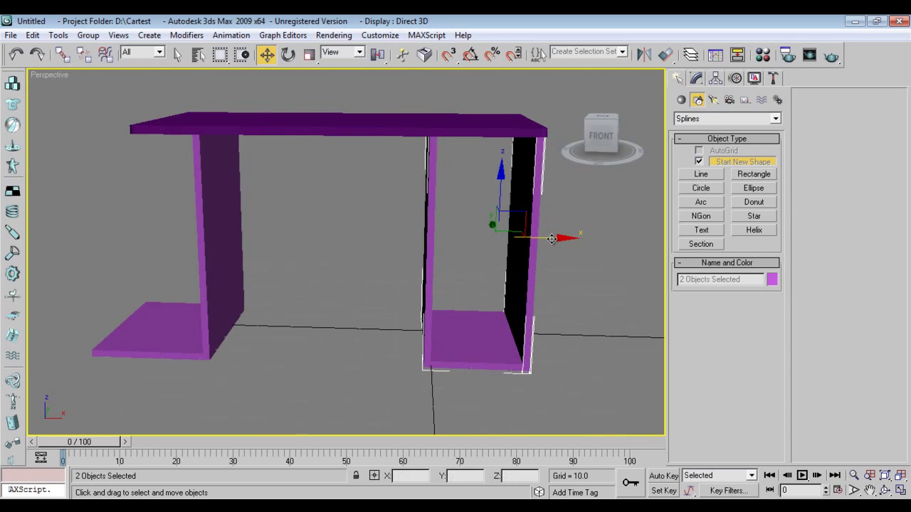
drag(466, 243, 406, 274)
drag(498, 250, 476, 251)
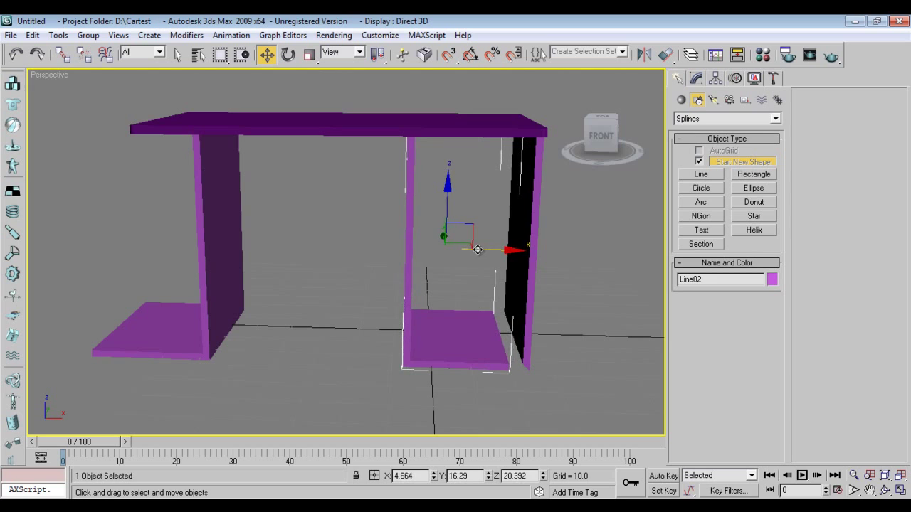
Extend the L-shaped panel's base by moving its two end vertices along X toward the outer upright.
key(f)
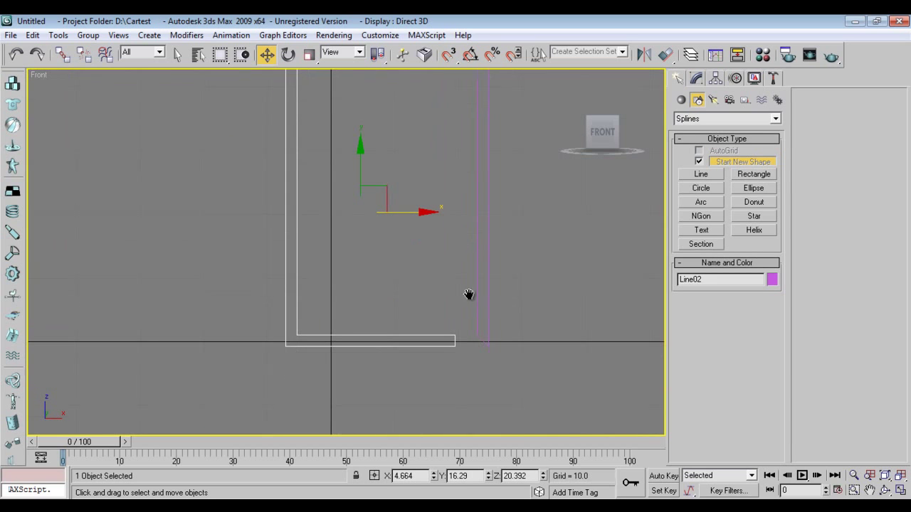
click(697, 78)
click(703, 204)
drag(401, 296, 474, 370)
drag(505, 337, 523, 337)
scroll(490, 378, up, 3)
middle_drag(488, 382, 284, 175)
scroll(443, 252, up, 3)
middle_drag(454, 267, 267, 167)
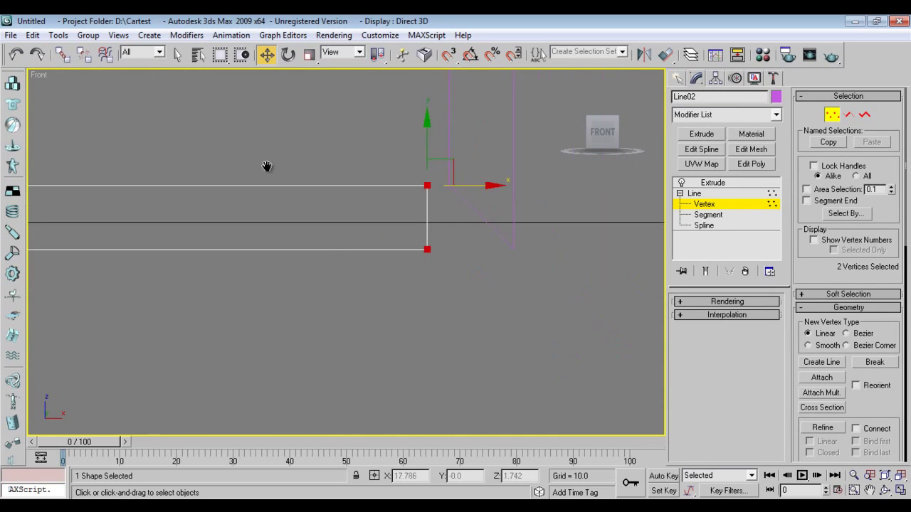
Convert the base's end vertices to Corner and move them along X to the inner face of the outer upright.
drag(301, 126, 512, 289)
right_click(476, 273)
click(454, 192)
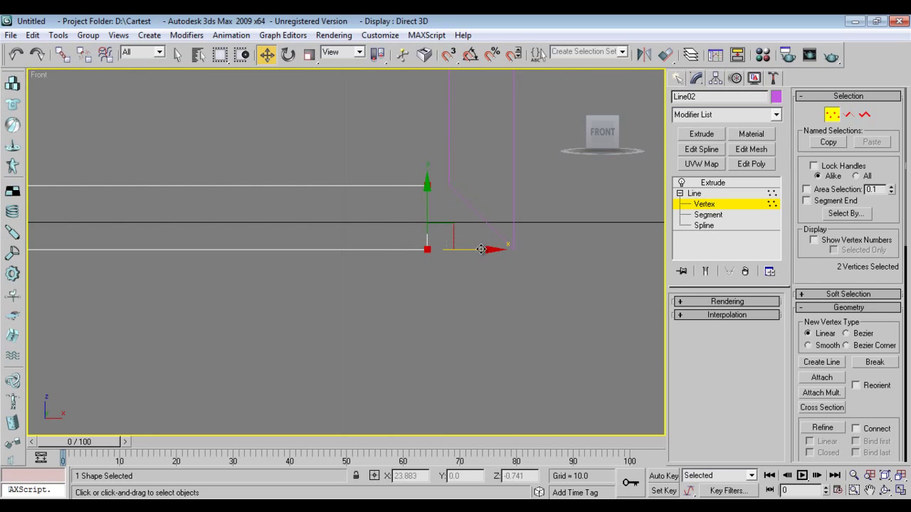
drag(481, 250, 501, 249)
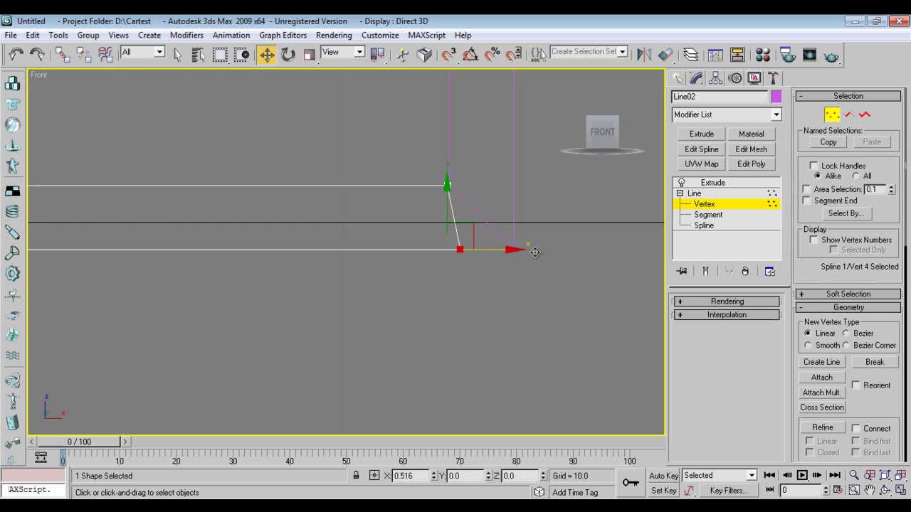
Mitre the base's end by moving its lower vertex about 1.89 along X to the upright's outer corner and aligning the upper vertex.
drag(535, 251, 575, 250)
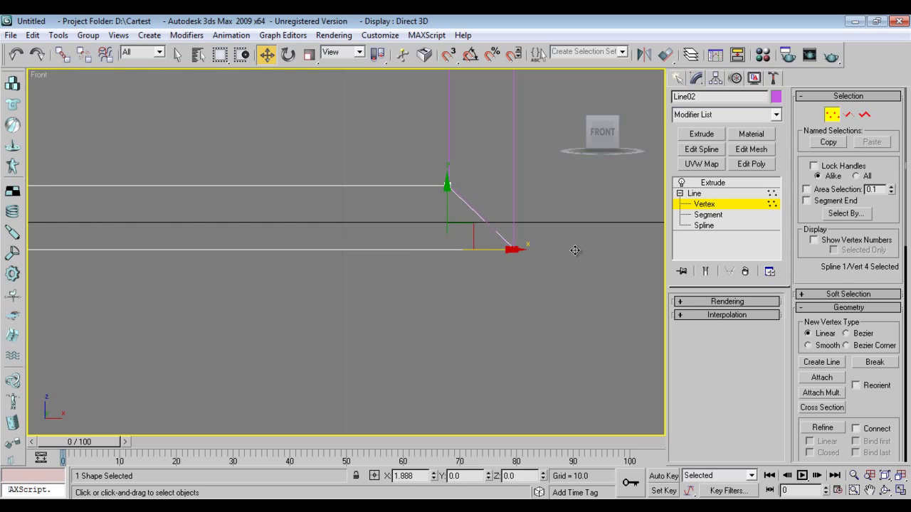
drag(420, 183, 449, 210)
drag(487, 185, 489, 186)
click(678, 79)
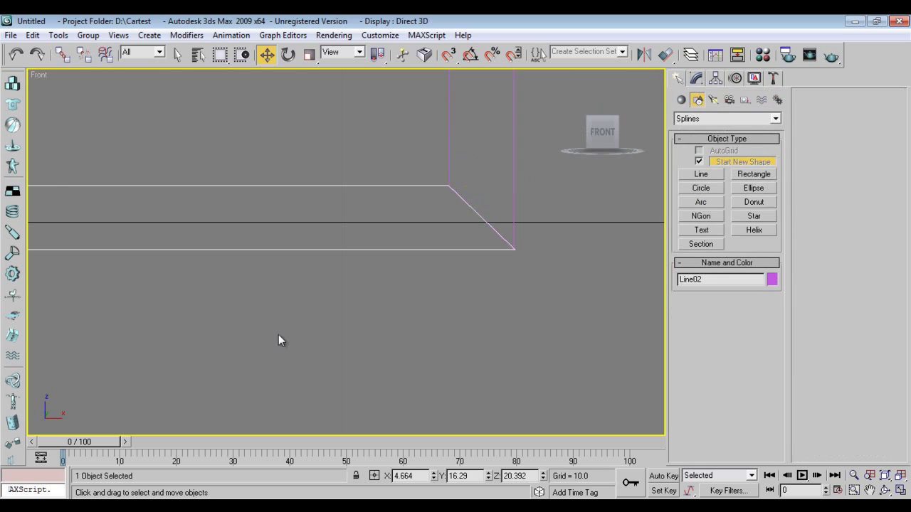
Draw a straight horizontal line about 50 long between the two supports in the Front view, at a height of about 12.3.
scroll(313, 254, down, 5)
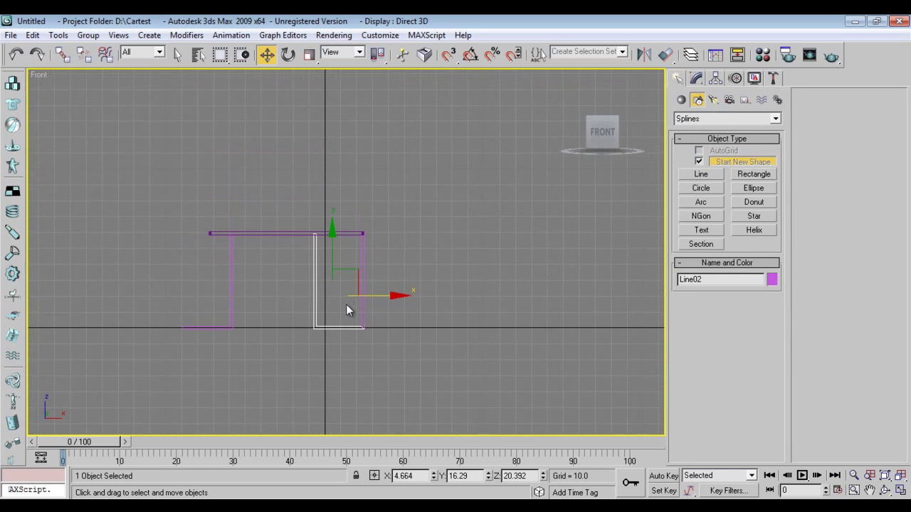
key(p)
mouse_move(382, 345)
alt+middle_down()
mouse_move(488, 370)
mouse_move(510, 361)
alt+middle_up()
key(f)
scroll(447, 308, up, 4)
middle_drag(317, 346, 368, 288)
scroll(418, 306, up, 2)
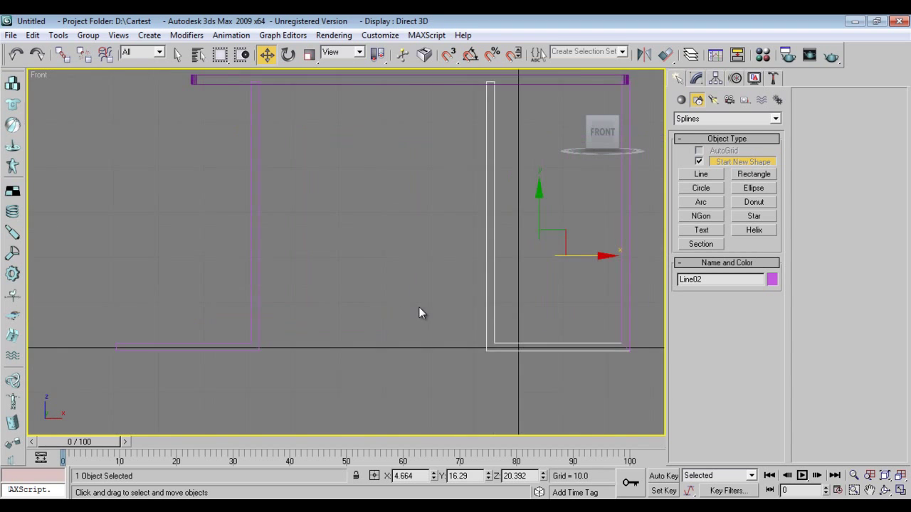
middle_drag(471, 317, 424, 316)
click(701, 174)
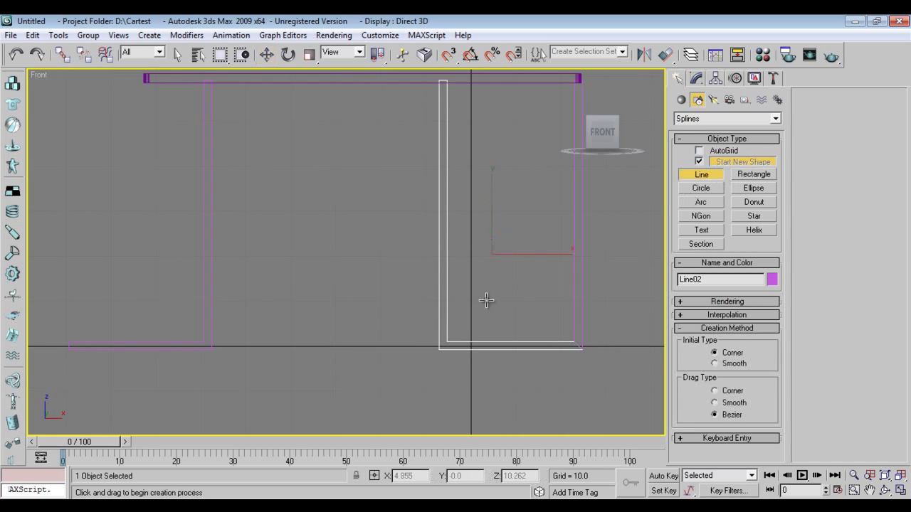
click(437, 291)
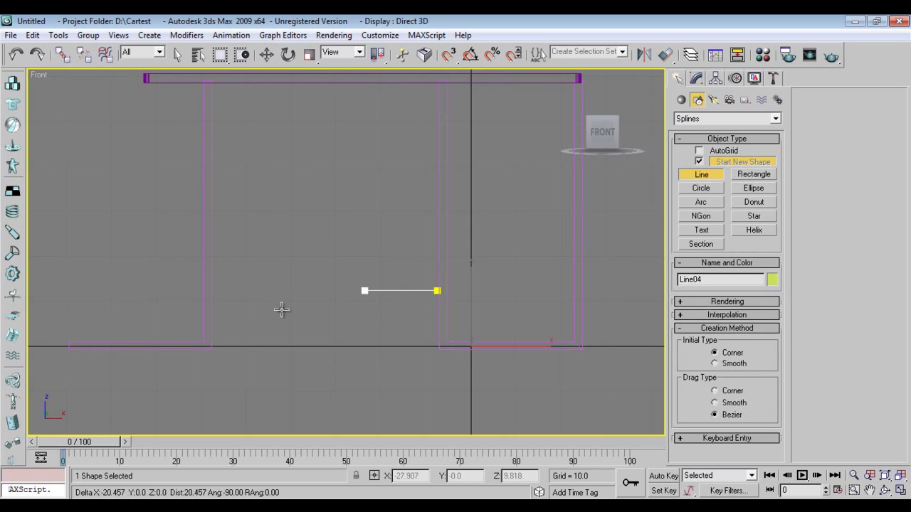
click(212, 290)
right_click(217, 315)
Outline the horizontal line's spline between the two supports into a thin closed profile, offset slightly downward.
click(701, 78)
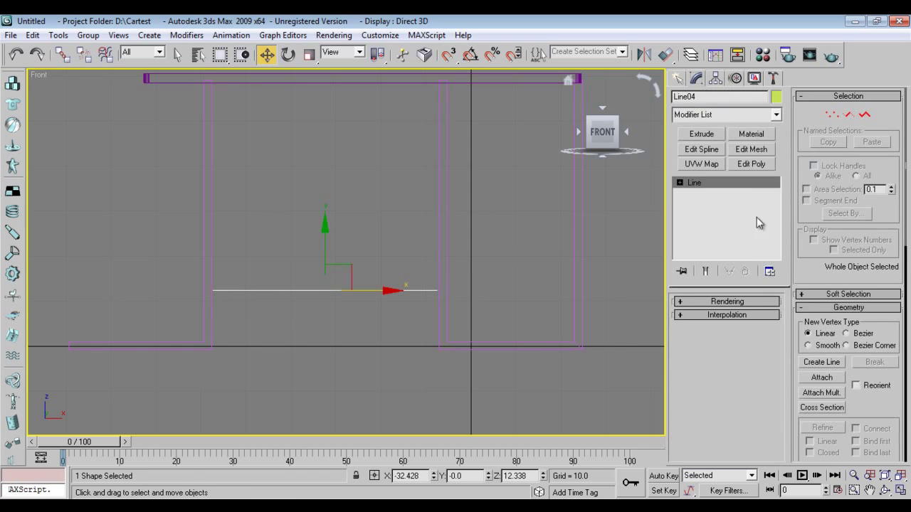
click(865, 114)
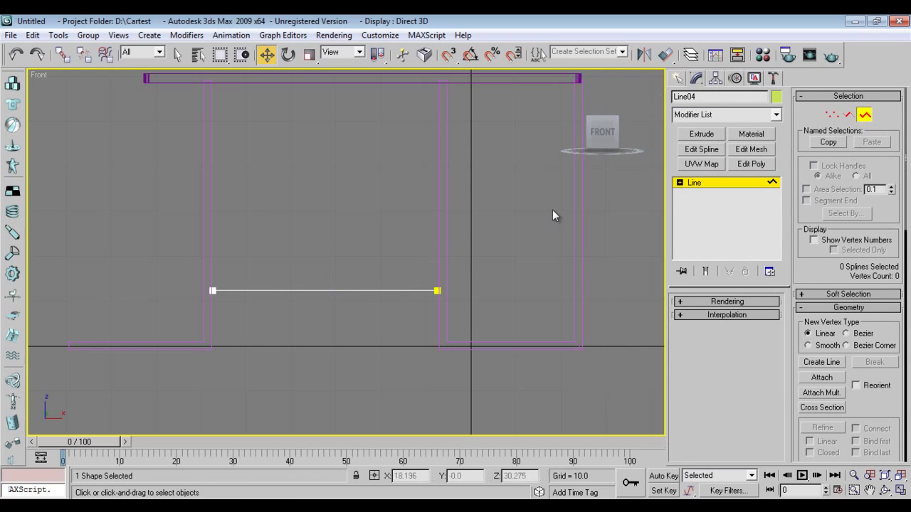
drag(390, 309, 390, 309)
scroll(859, 410, down, 5)
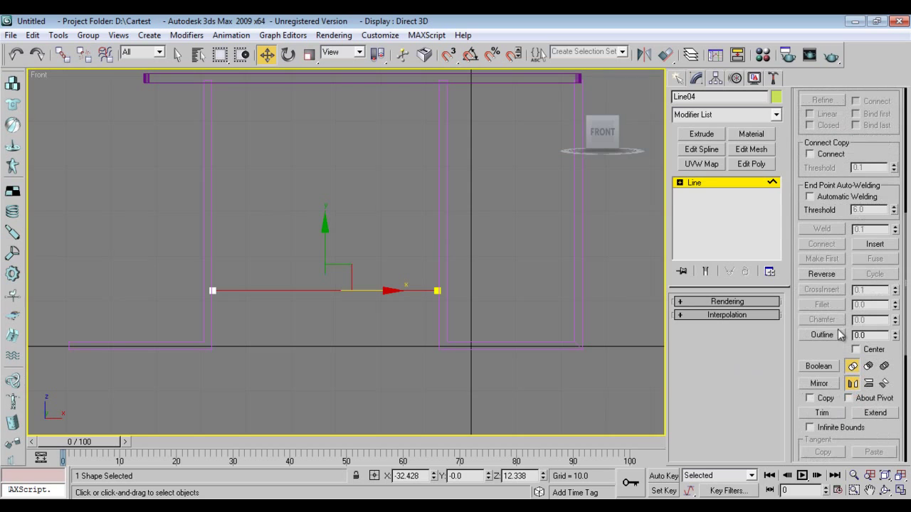
click(822, 335)
drag(432, 295, 430, 283)
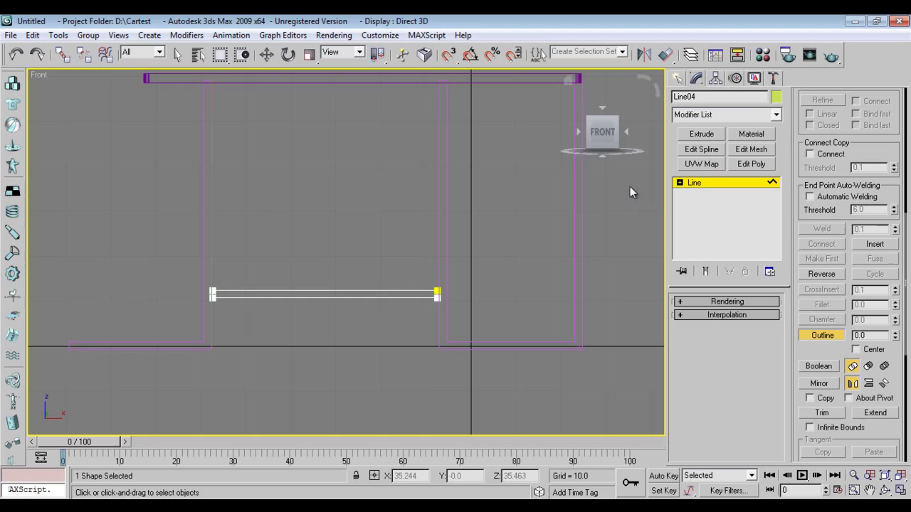
Extrude the outlined profile by 15 and shift it back along Y.
click(701, 133)
key(p)
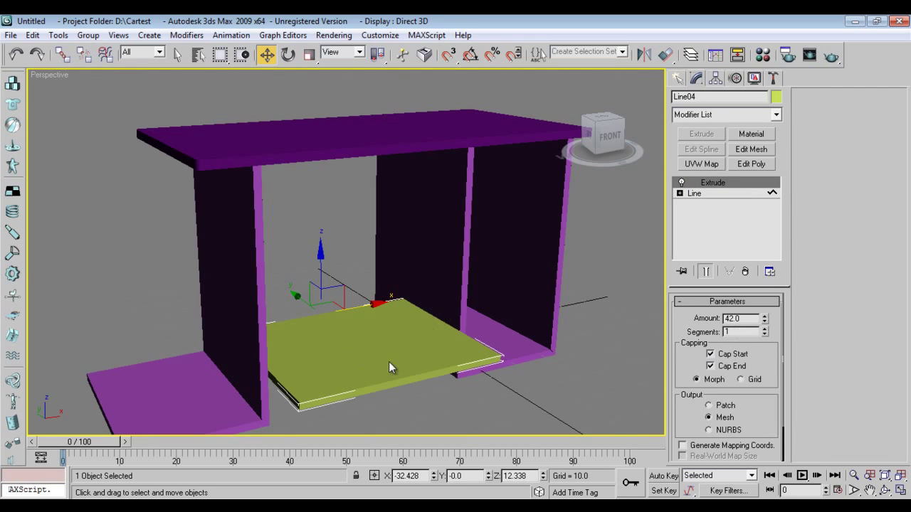
alt+middle_drag(388, 361, 417, 379)
drag(266, 284, 230, 258)
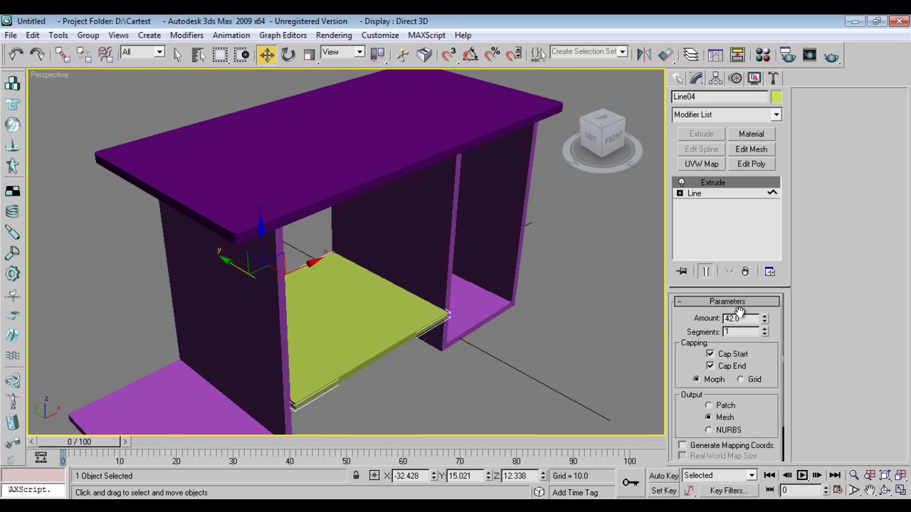
text(15)
key(Return)
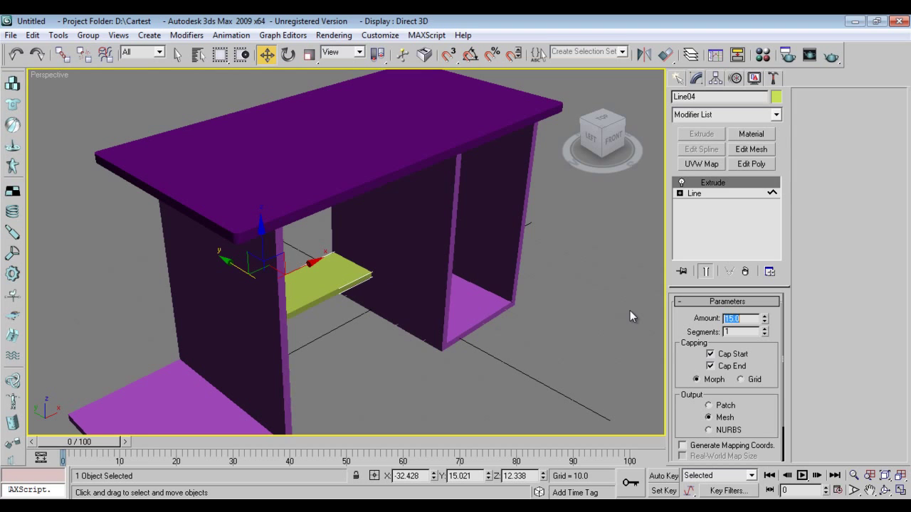
Move the extruded connecting panel along Y to about 6.5, between the two supports.
alt+middle_drag(291, 378, 257, 318)
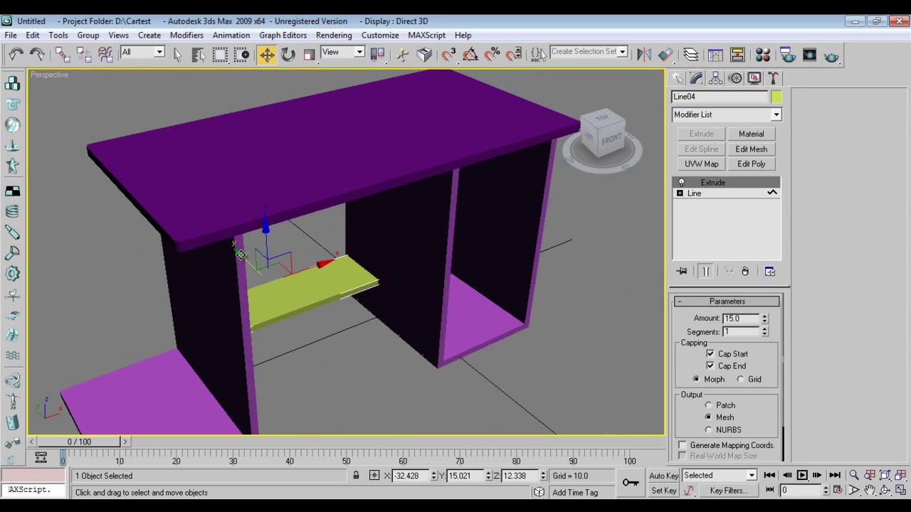
drag(241, 255, 252, 260)
alt+middle_drag(329, 339, 274, 366)
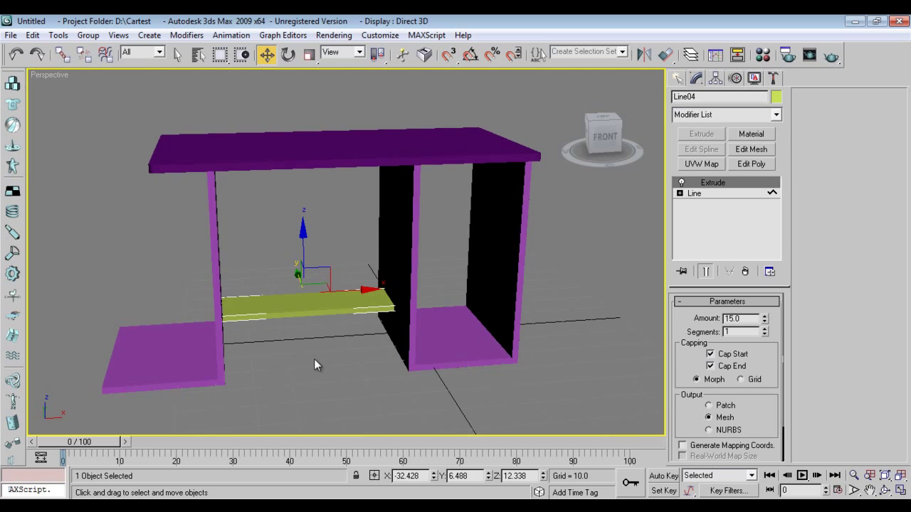
alt+middle_drag(329, 346, 352, 348)
Draw a rectangle about 14.7 long and 29.1 wide in the Front view, between the pedestal's uprights just under the desktop.
key(f)
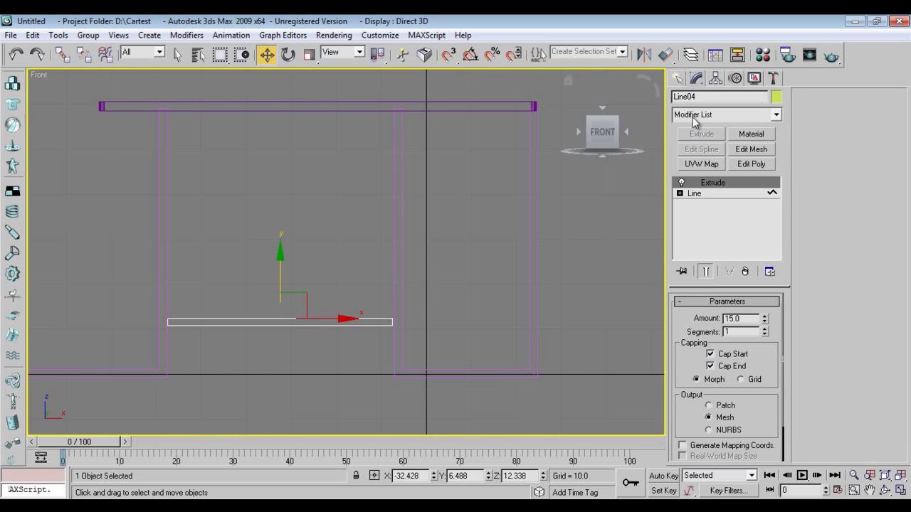
click(678, 80)
click(751, 175)
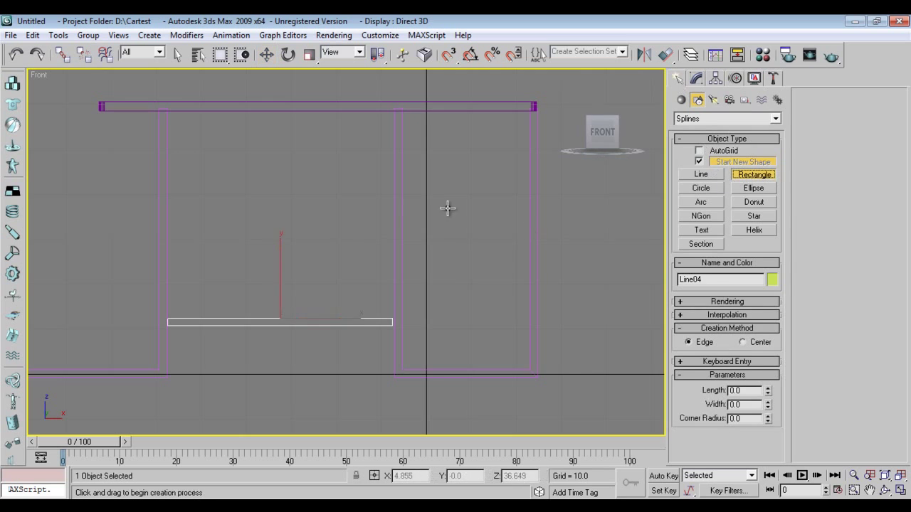
middle_drag(447, 207, 351, 216)
drag(324, 150, 454, 216)
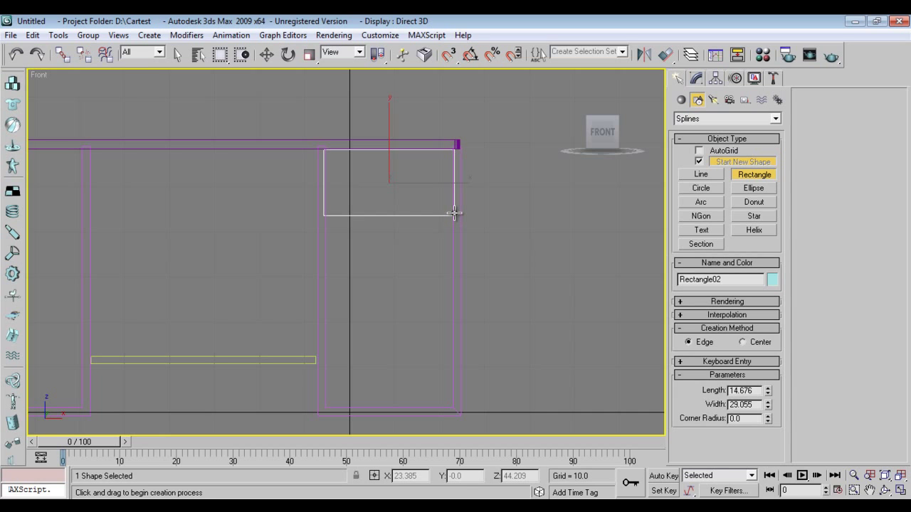
key(w)
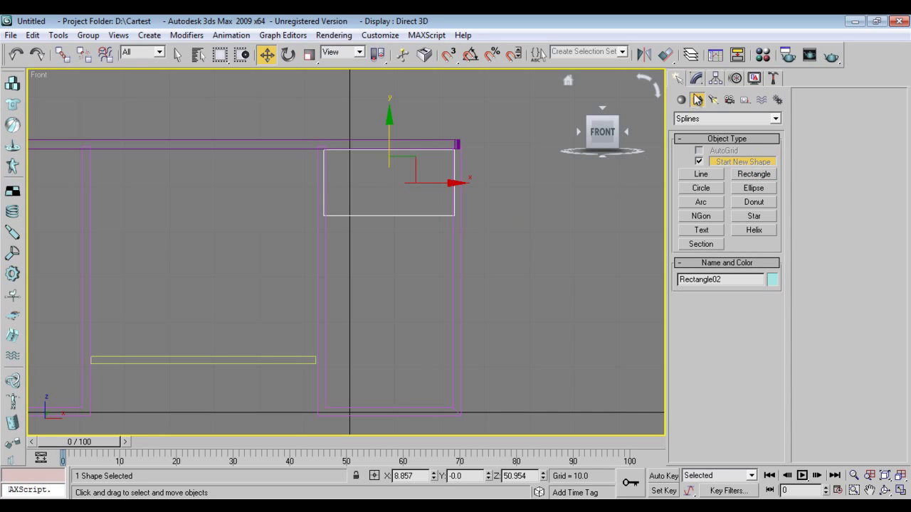
Round the drawer-front rectangle's corners with a corner radius of 0.4.
click(696, 78)
scroll(453, 215, up, 2)
middle_drag(517, 214, 342, 289)
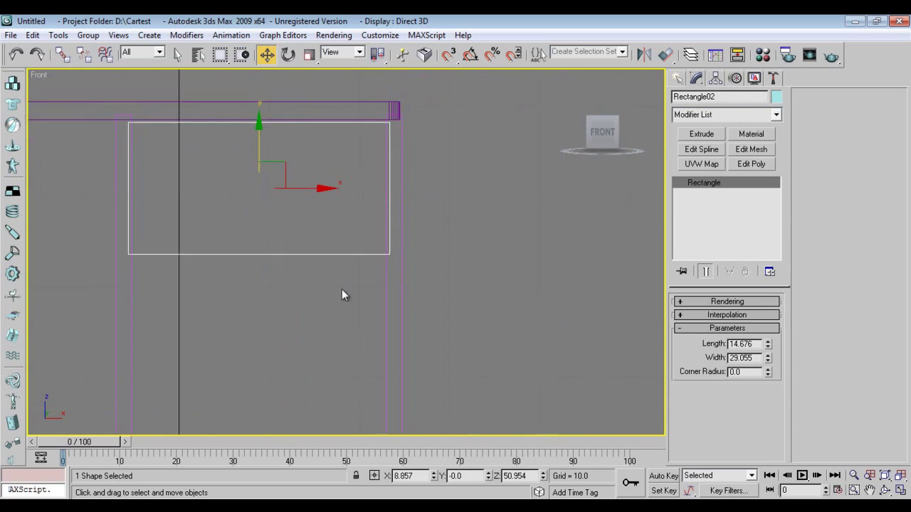
scroll(343, 290, up, 1)
drag(770, 372, 772, 347)
middle_drag(266, 297, 323, 314)
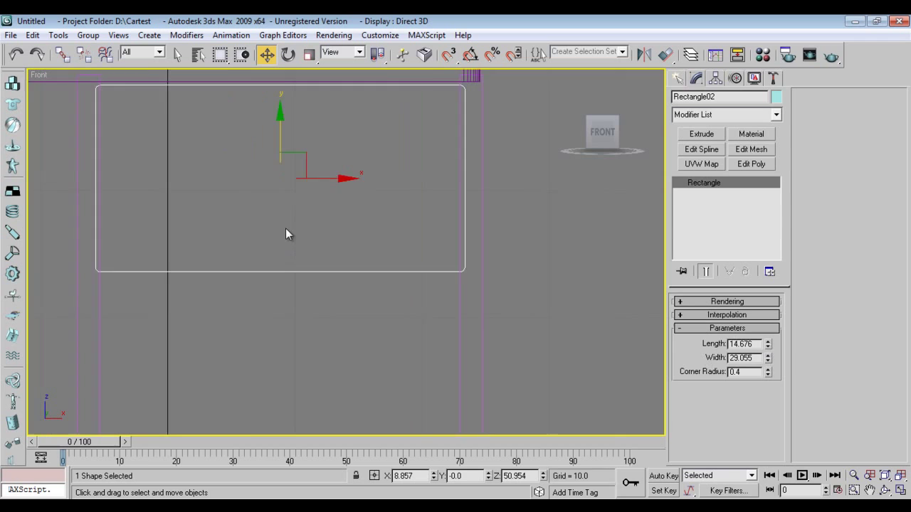
Reduce the rectangle's width to 28.477 and move it along X to 8.82 to fit between the uprights.
middle_drag(286, 230, 290, 247)
drag(767, 363, 770, 367)
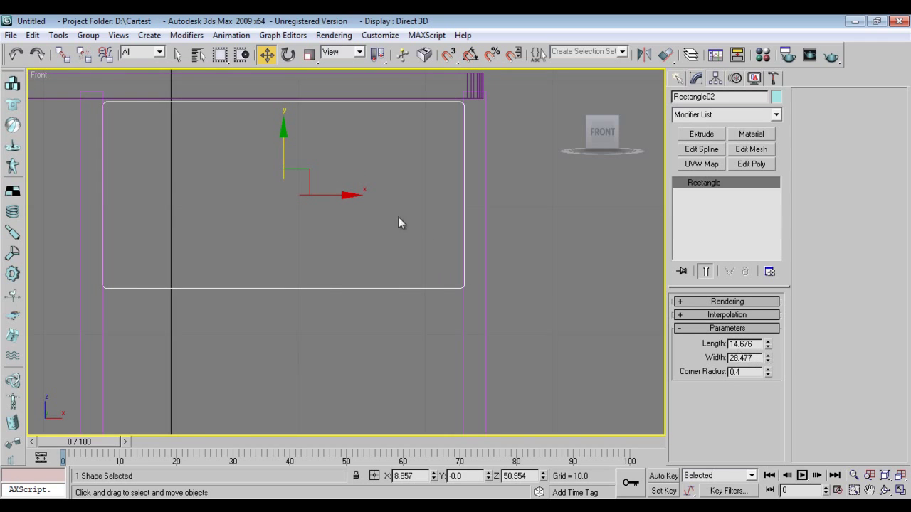
scroll(398, 222, up, 3)
drag(409, 241, 408, 242)
scroll(442, 283, down, 3)
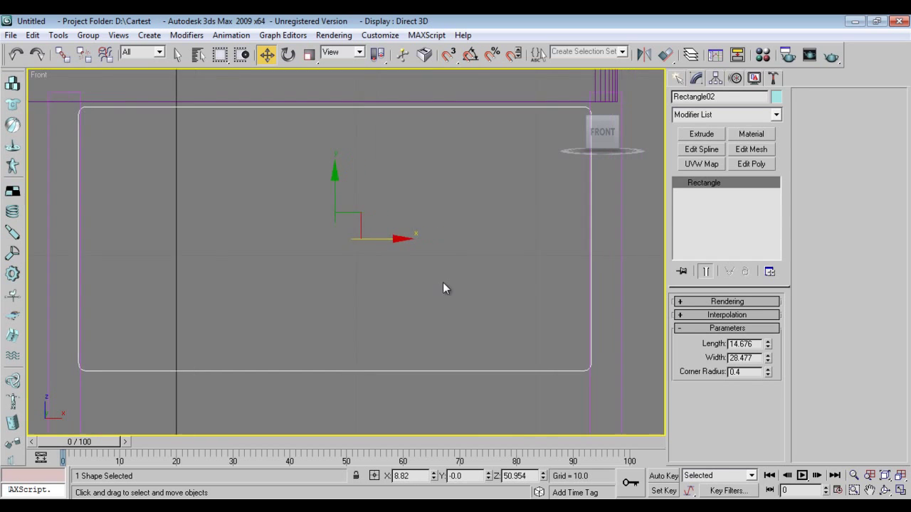
Extrude the rounded rectangle by 2 to form the drawer front.
click(702, 134)
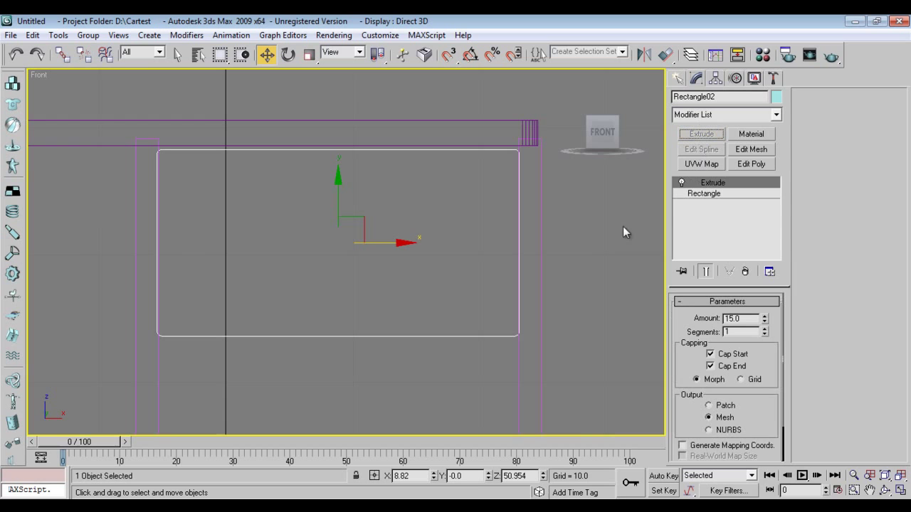
key(p)
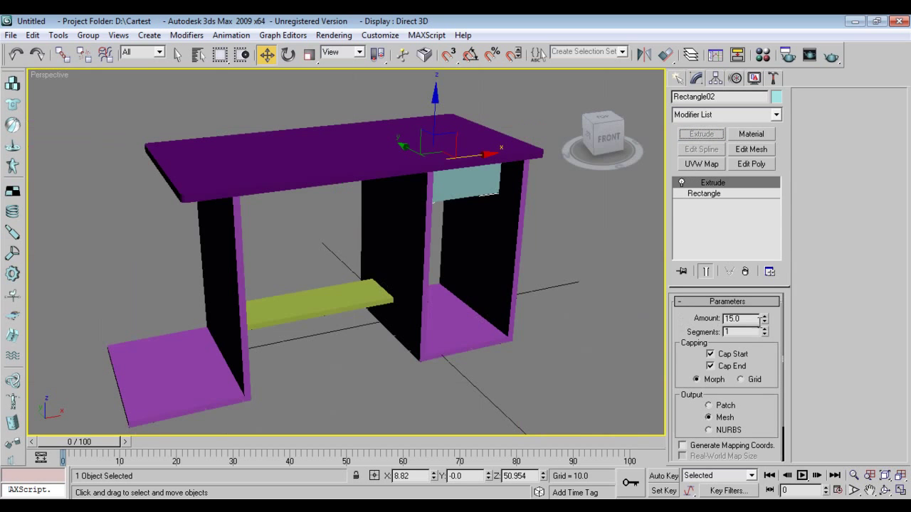
double_click(740, 319)
text(2)
key(Return)
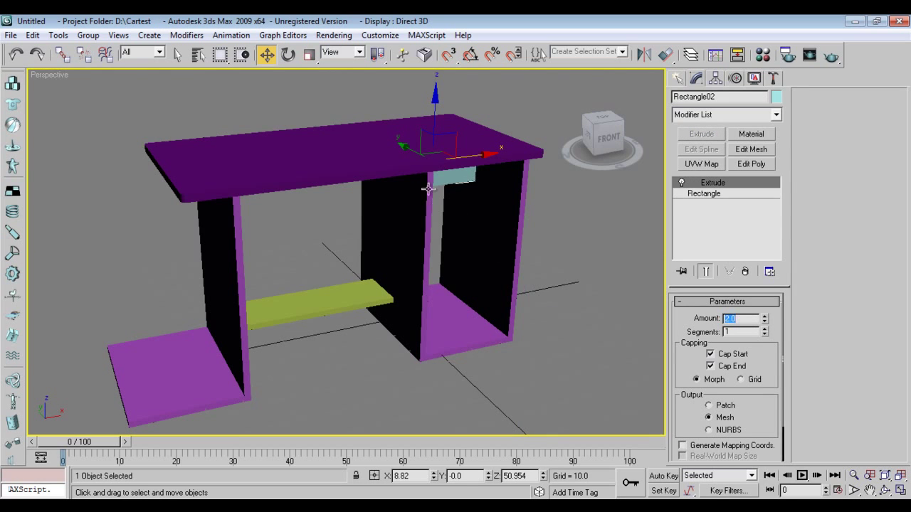
Move the drawer front along Y to about -24.4, at the front edge of the pedestal.
drag(407, 150, 451, 180)
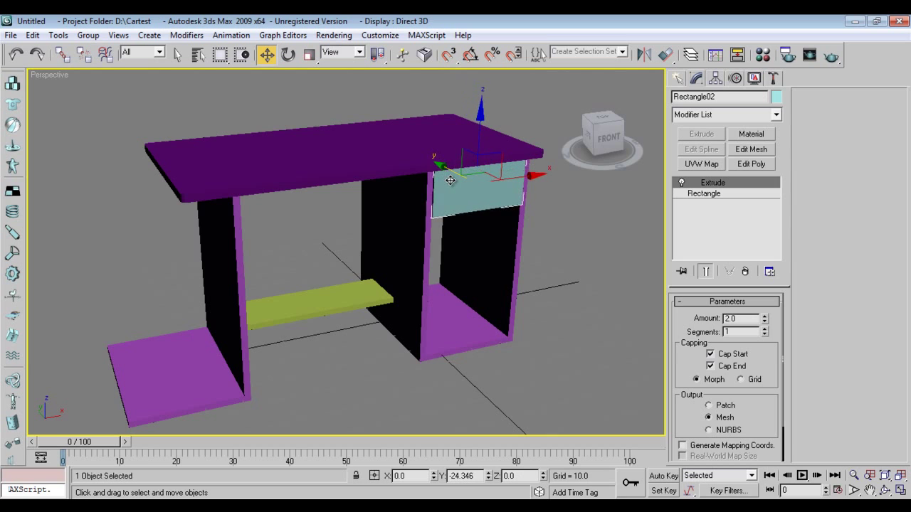
key(z)
alt+middle_drag(446, 310, 346, 297)
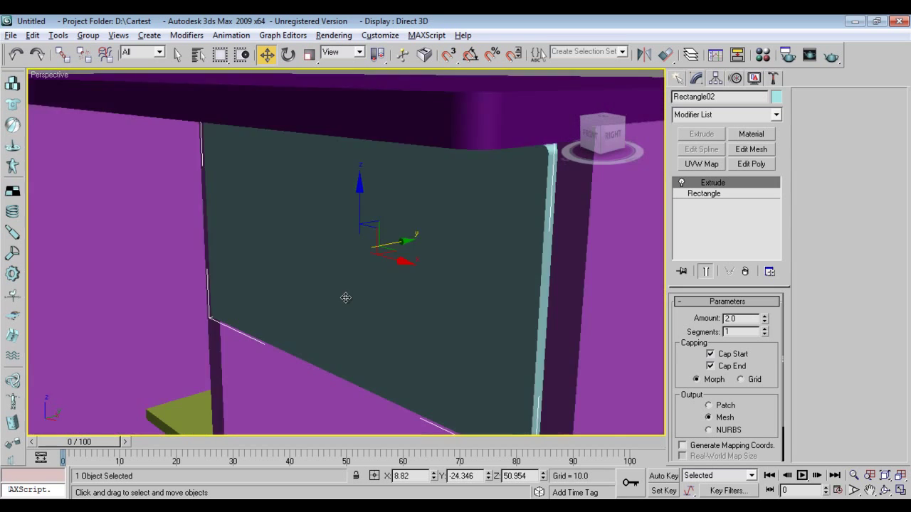
drag(405, 242, 403, 243)
Clone the drawer front as a single Copy directly below the first one in the Front view, leaving a narrow gap.
key(f)
middle_drag(383, 300, 399, 279)
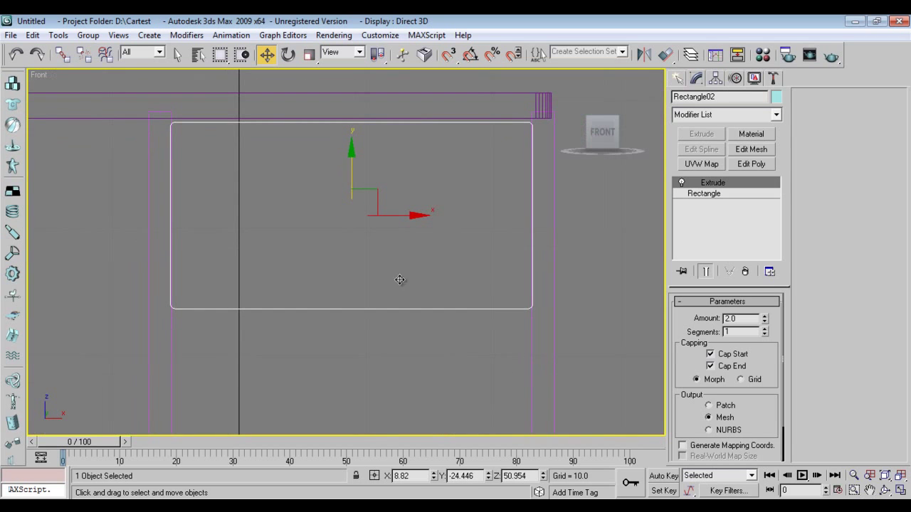
scroll(375, 304, down, 3)
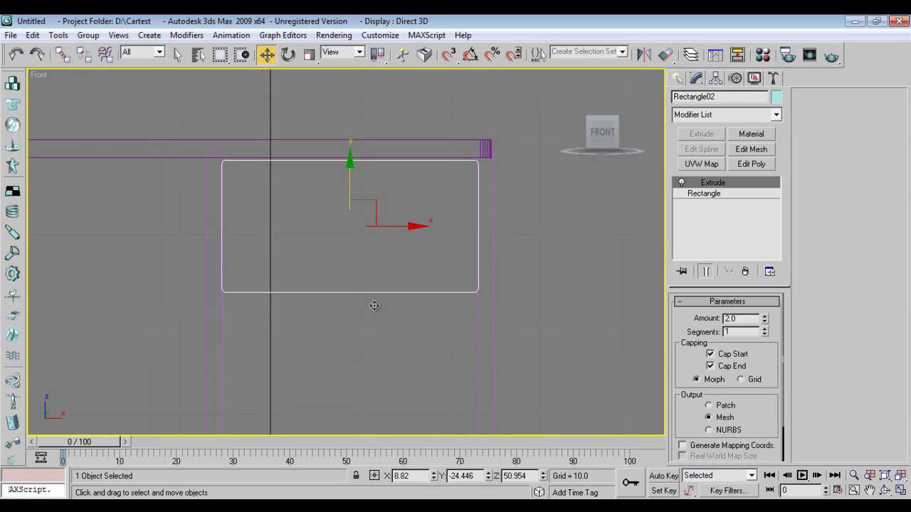
middle_drag(337, 247, 365, 249)
shift+drag(366, 157, 378, 289)
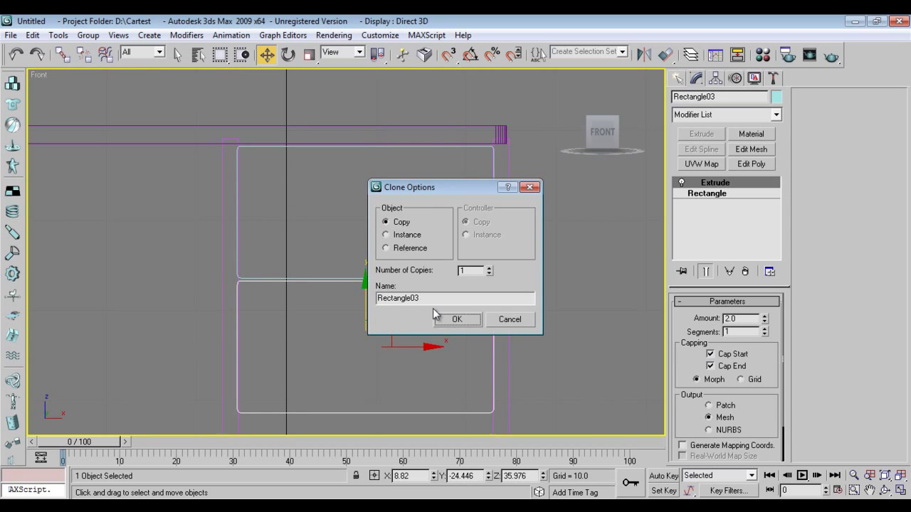
click(457, 319)
Clone two more drawer fronts as copies down the pedestal, evenly spaced with the same narrow gap.
middle_drag(463, 425, 523, 230)
scroll(511, 254, down, 2)
middle_drag(421, 246, 433, 230)
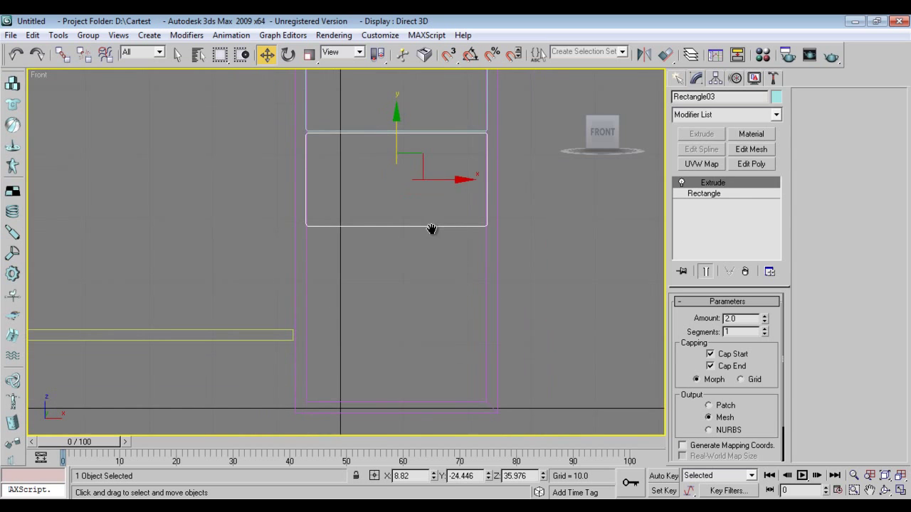
mouse_move(398, 130)
shift+mouse_down()
mouse_move(421, 232)
mouse_move(399, 346)
mouse_move(403, 315)
shift+mouse_up()
click(448, 314)
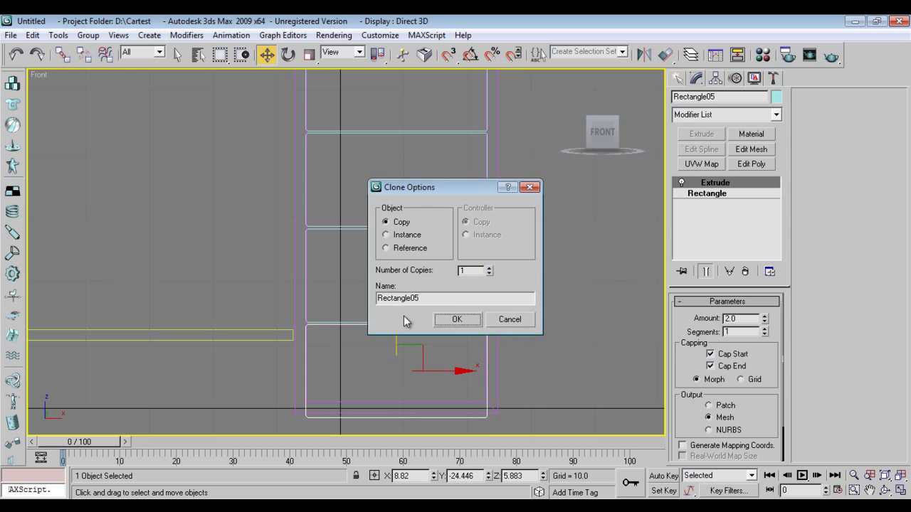
click(459, 319)
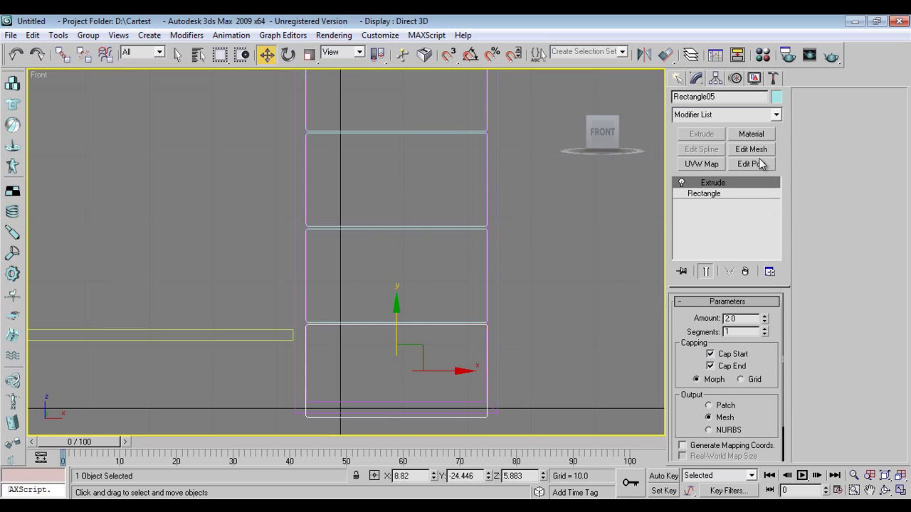
Apply Edit Poly to the lowest drawer front and raise its bottom vertices to the top of the pedestal's base.
click(752, 163)
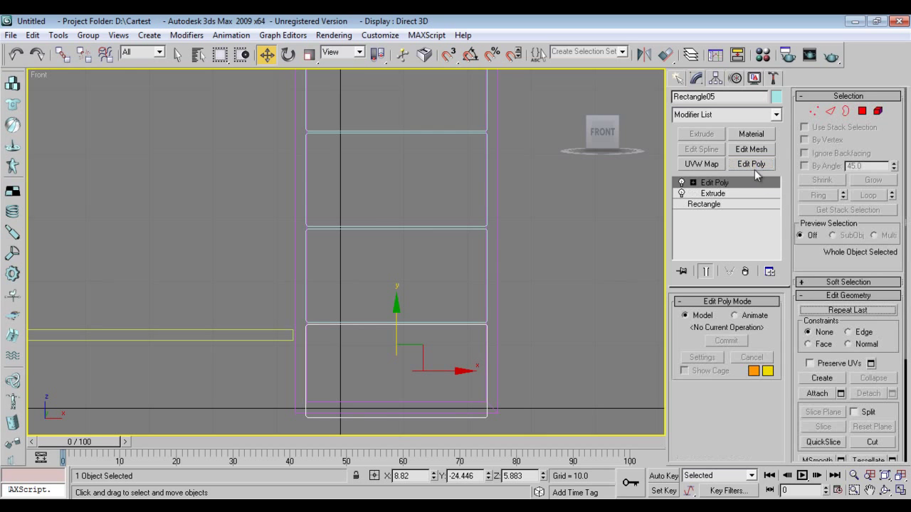
click(813, 111)
drag(252, 383, 496, 469)
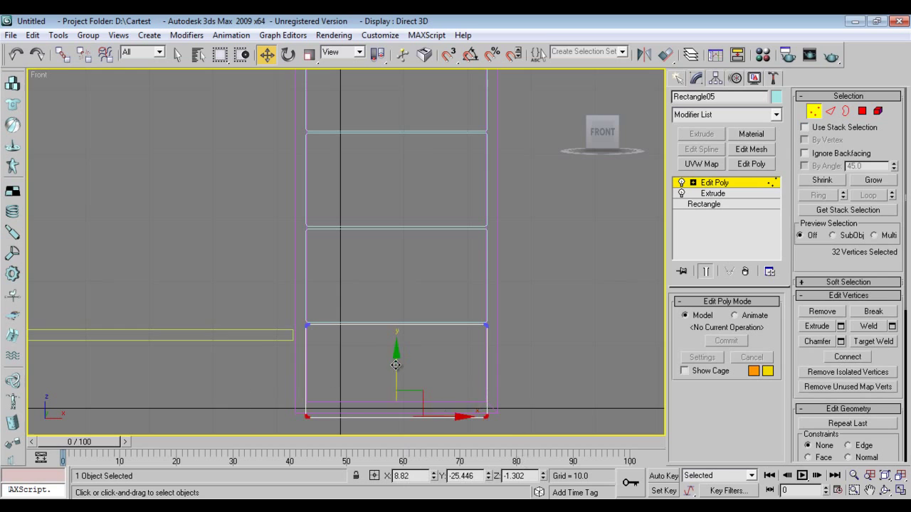
drag(397, 367, 398, 349)
click(677, 78)
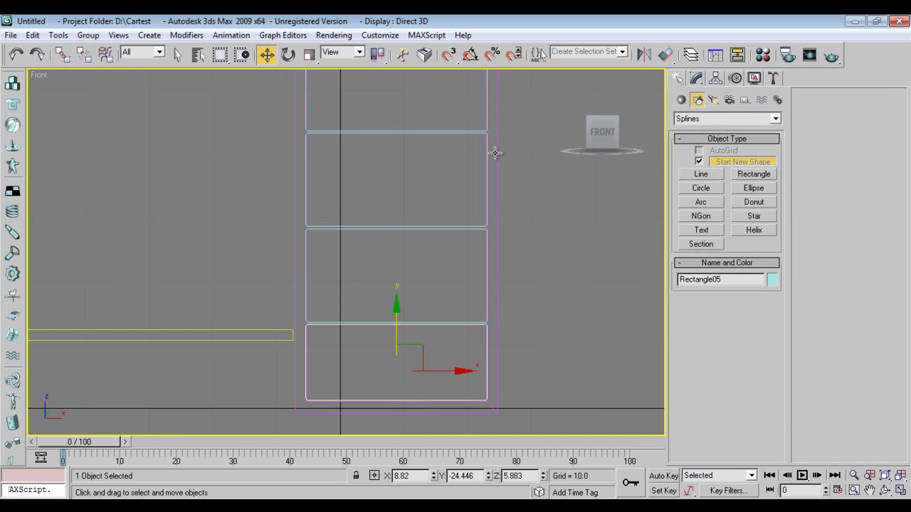
Copy the second drawer front along Y to the back of the pedestal, placing it at about Y 17.
key(p)
middle_drag(326, 238, 377, 224)
scroll(340, 324, down, 6)
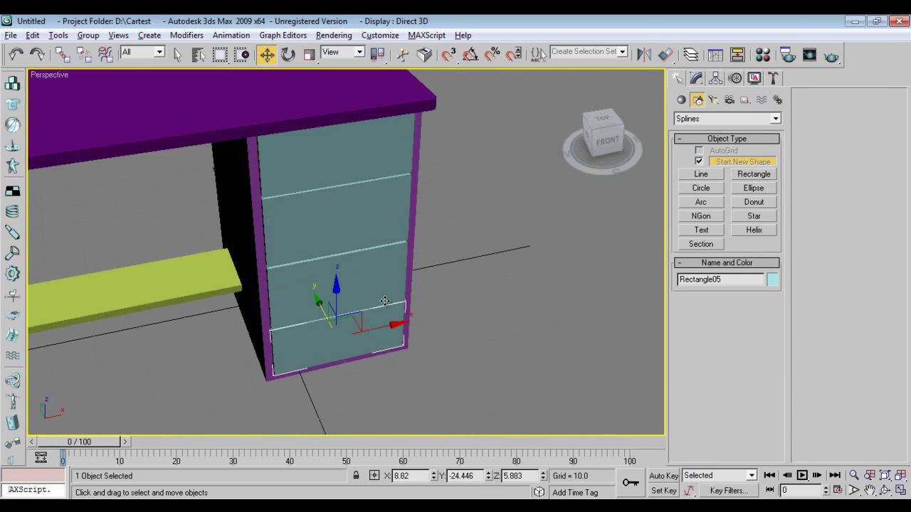
alt+middle_drag(386, 301, 404, 262)
middle_drag(404, 262, 418, 327)
alt+middle_drag(418, 327, 321, 334)
click(358, 275)
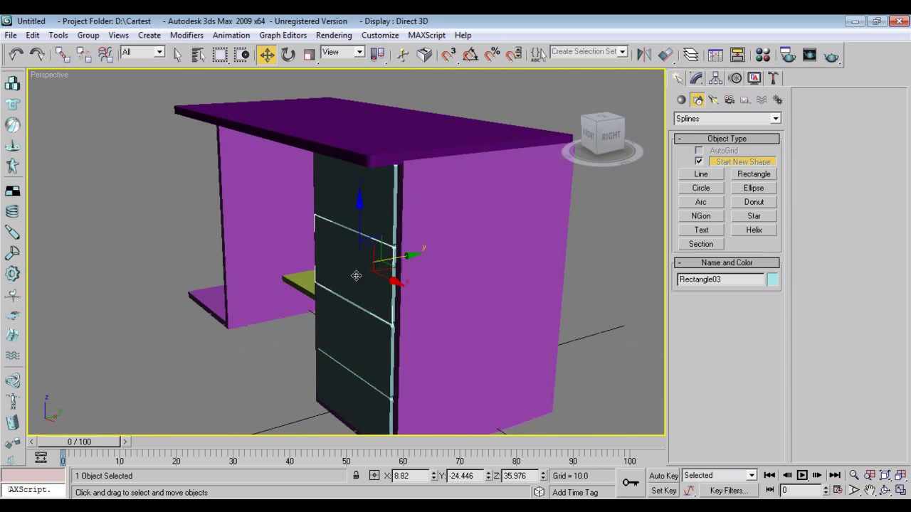
alt+middle_drag(358, 275, 319, 261)
click(451, 284)
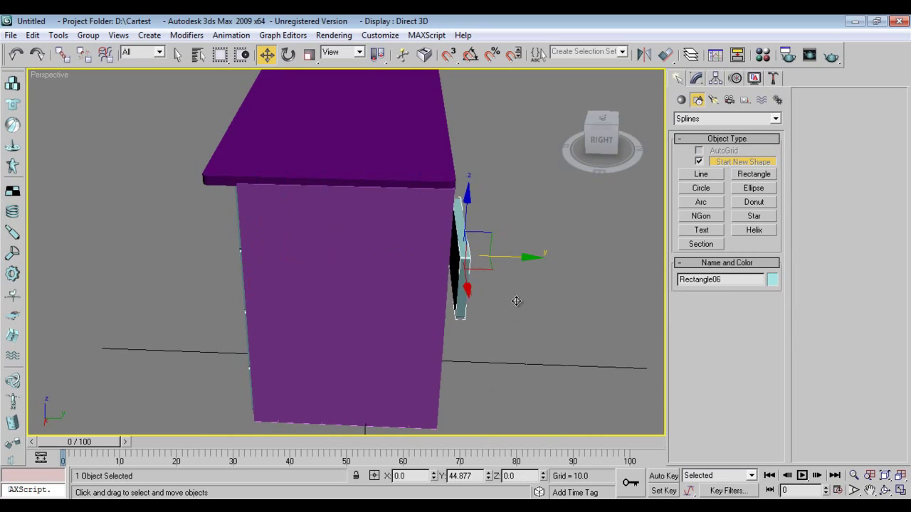
shift+drag(501, 300, 501, 299)
click(468, 317)
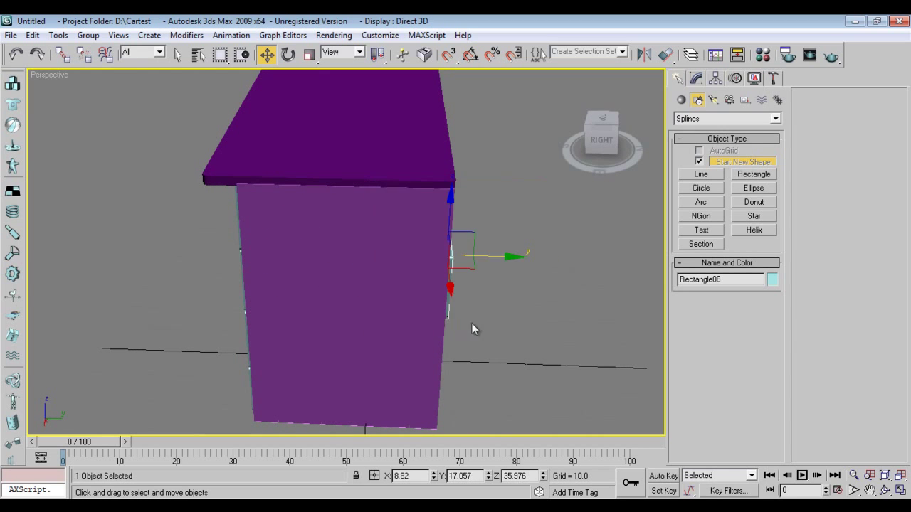
Apply Edit Poly to the pedestal's back panel and lower its bottom vertices to the pedestal's base.
mouse_move(472, 325)
alt+middle_down()
mouse_move(487, 328)
mouse_move(636, 148)
alt+middle_up()
click(699, 77)
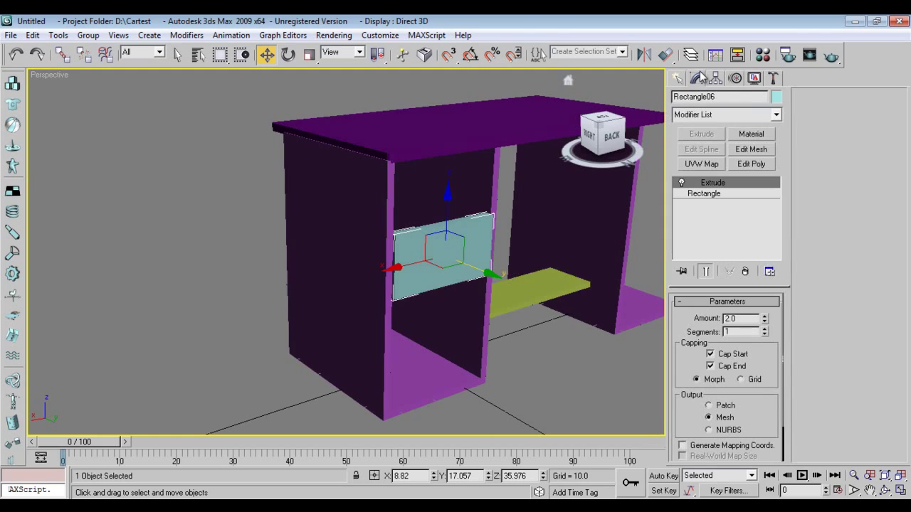
click(751, 165)
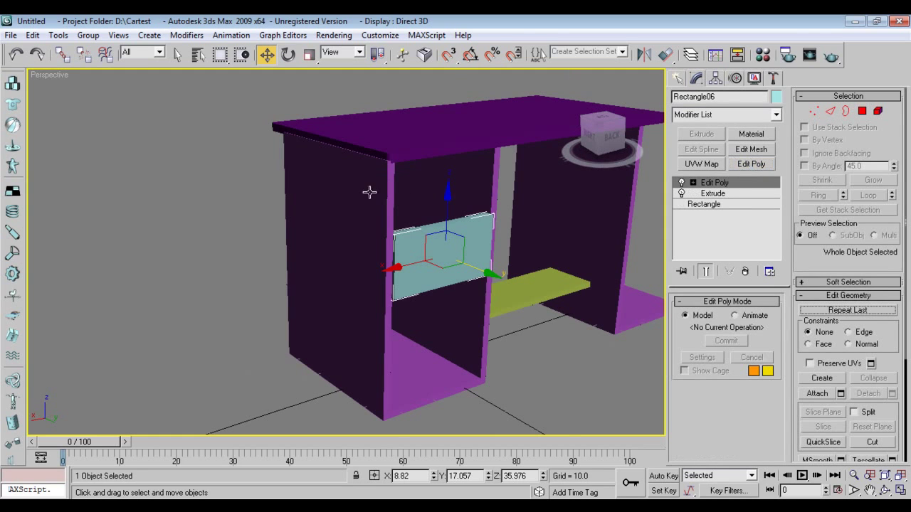
click(813, 111)
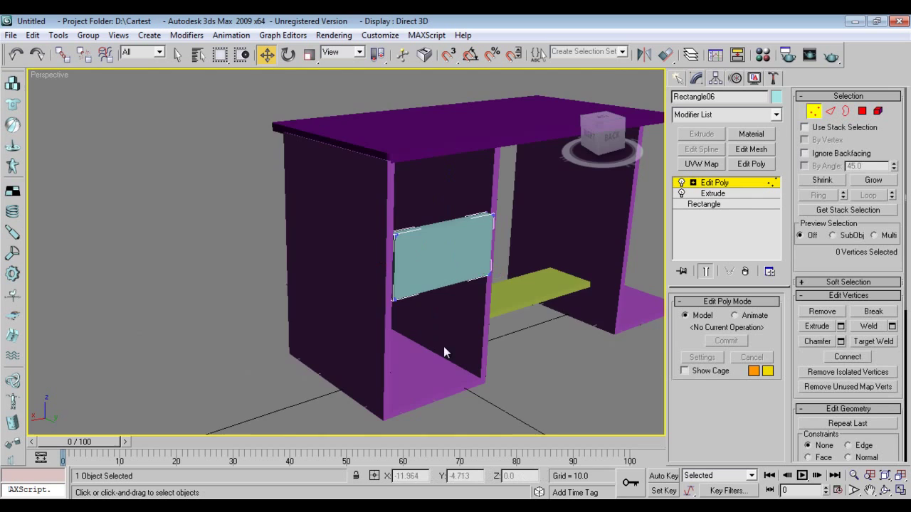
alt+middle_drag(444, 345, 347, 272)
drag(347, 272, 604, 341)
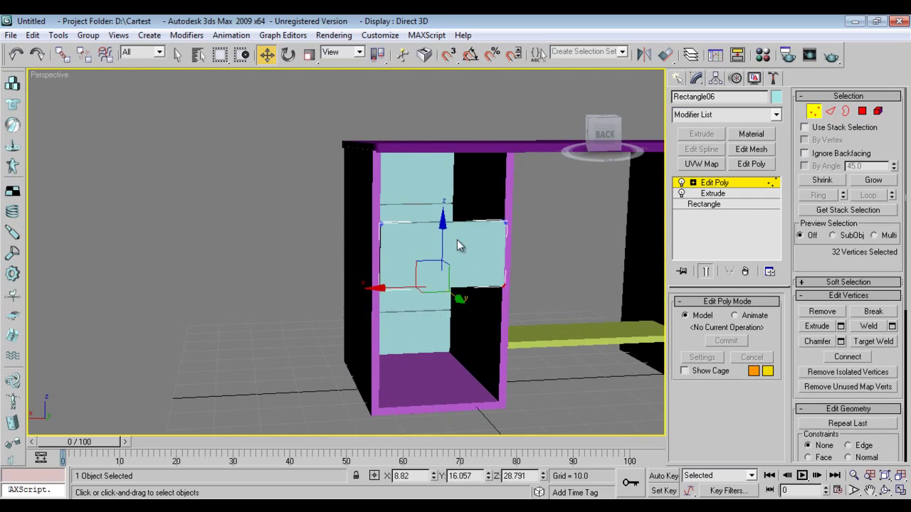
drag(444, 245, 463, 341)
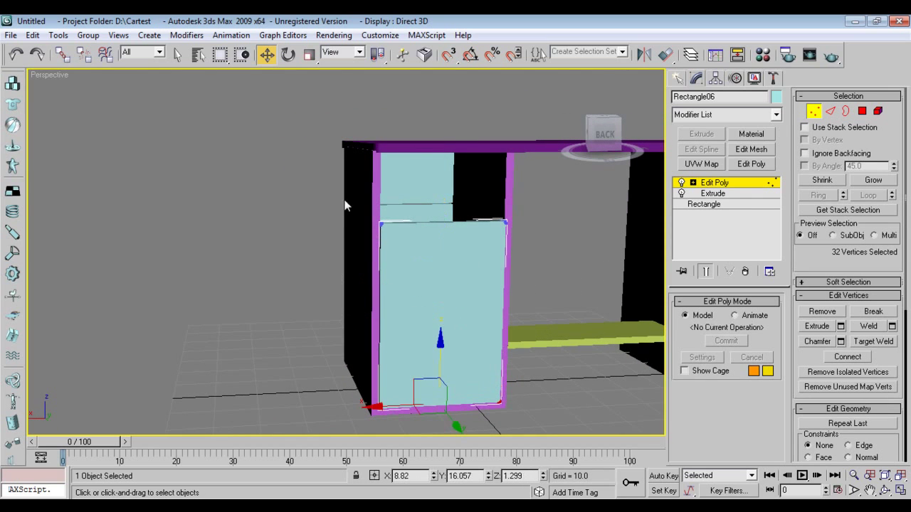
Raise the back panel's top vertices to the underside of the desktop and leave the panel at about Y 16.6.
drag(563, 282, 563, 282)
drag(444, 157, 444, 86)
click(681, 80)
alt+middle_drag(356, 227, 461, 338)
scroll(437, 354, down, 3)
middle_drag(219, 354, 353, 358)
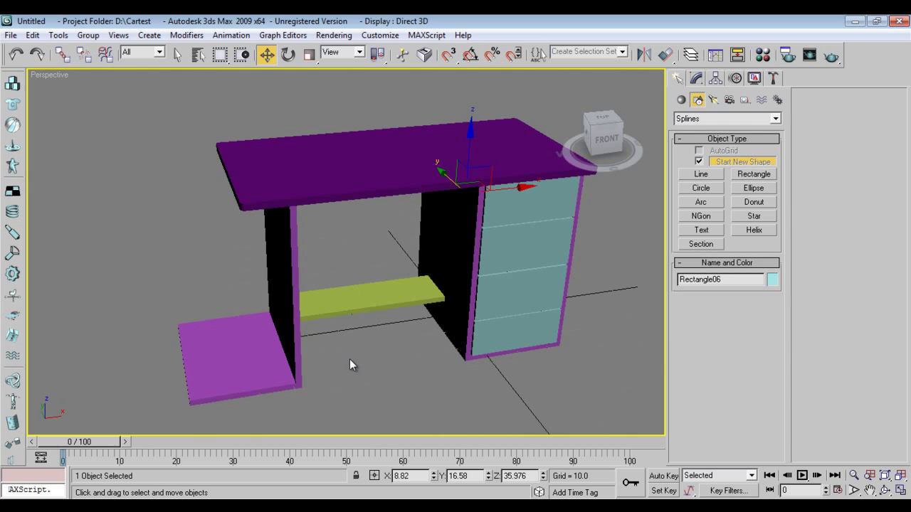
alt+middle_drag(411, 348, 405, 346)
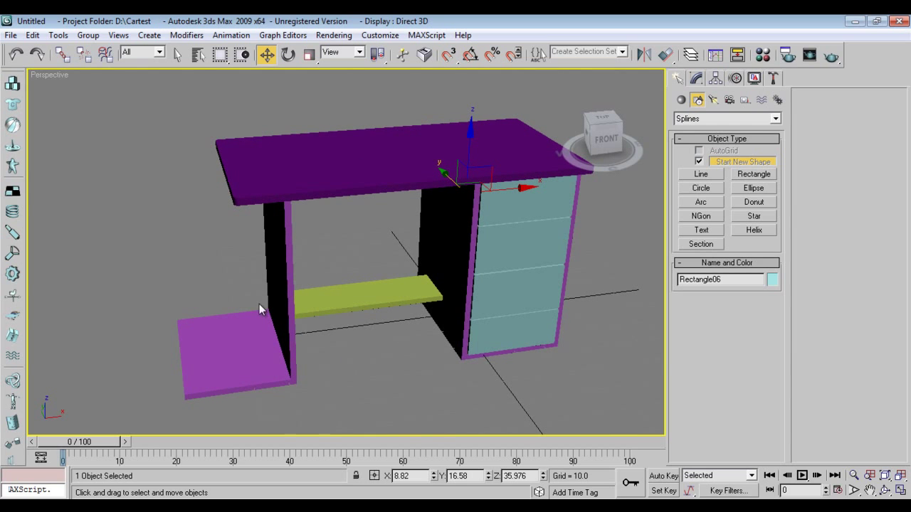
In the Left view, draw a straight vertical line about 70 units tall along the desk's back edge, rising above the desktop.
key(l)
middle_drag(302, 320, 338, 342)
scroll(318, 323, up, 2)
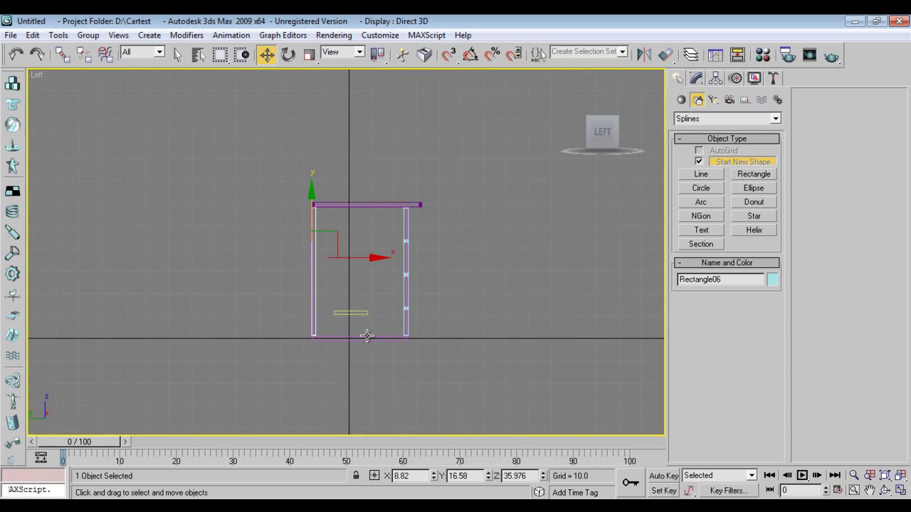
click(704, 174)
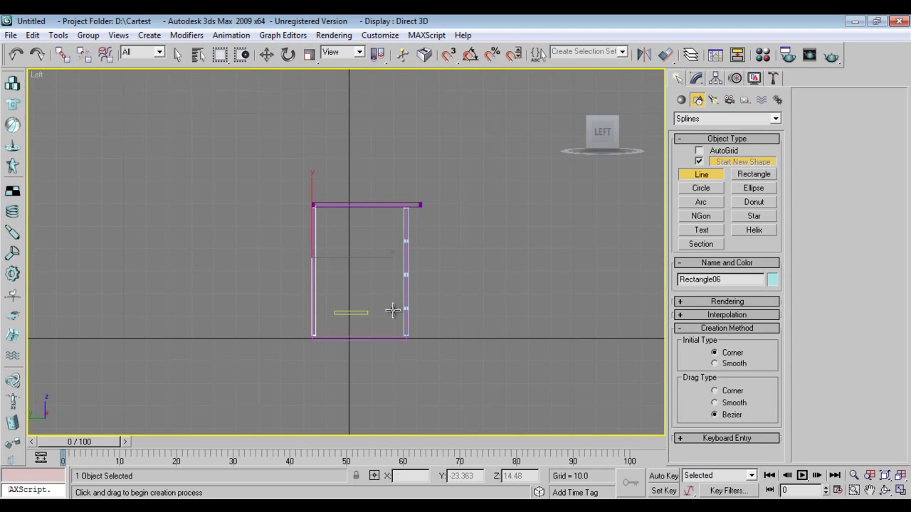
scroll(352, 328, up, 2)
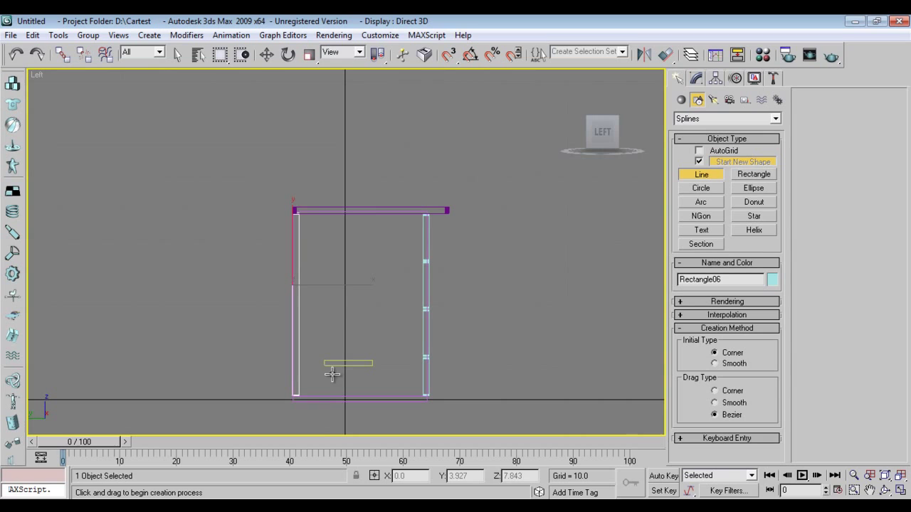
click(294, 398)
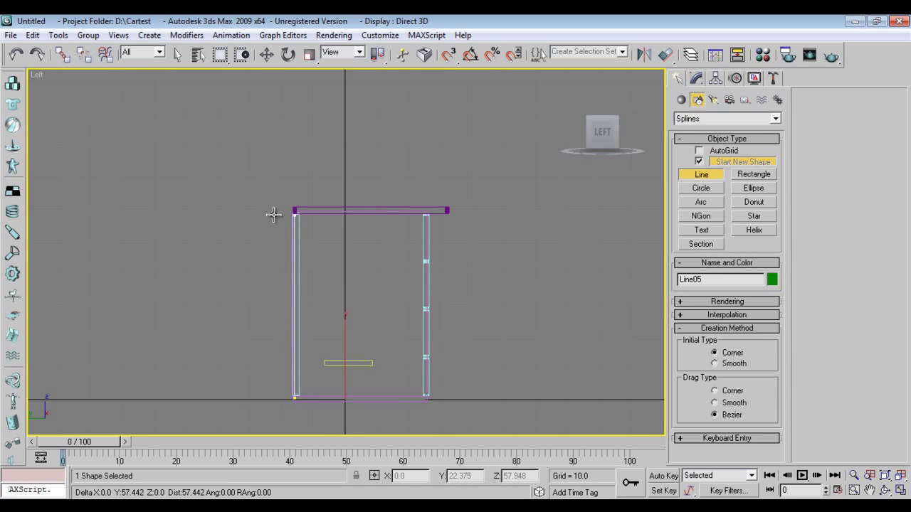
shift+click(275, 177)
right_click(279, 190)
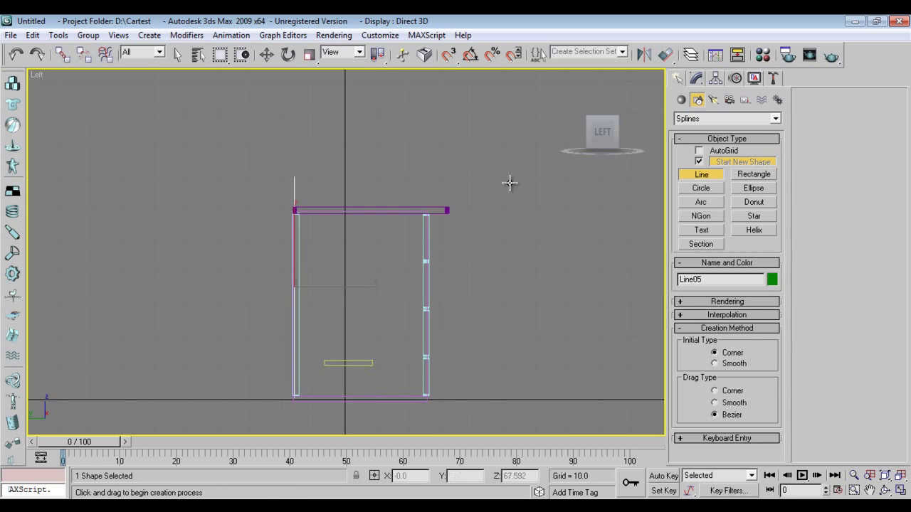
Outline the vertical line's spline outward behind the desk to make a thin closed profile.
click(697, 79)
click(864, 115)
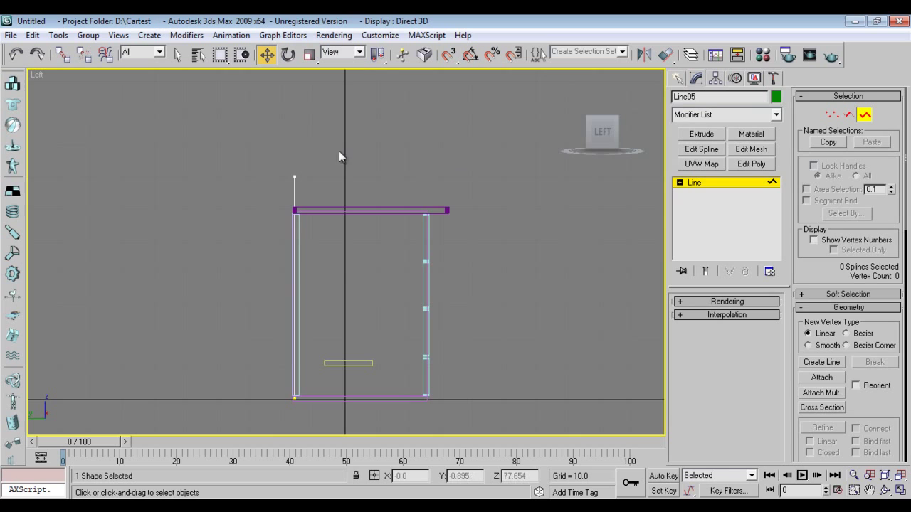
click(294, 187)
scroll(878, 415, down, 5)
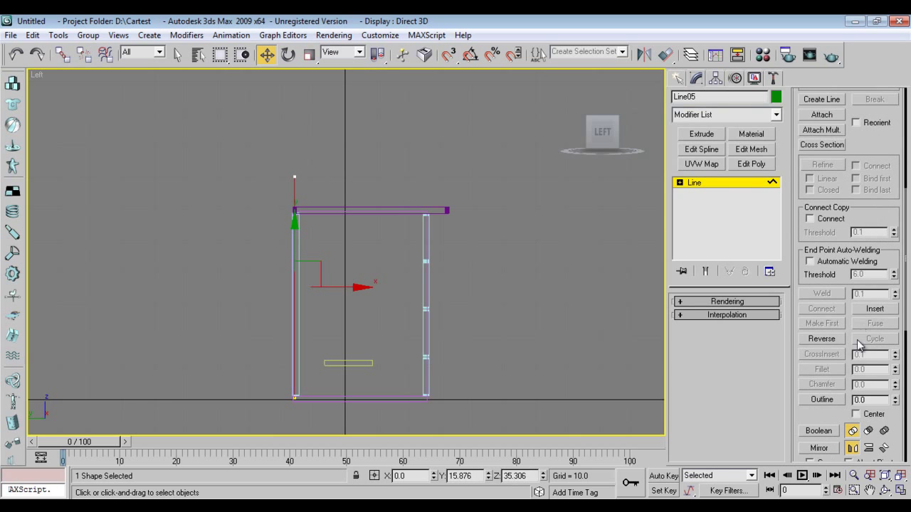
click(823, 400)
scroll(298, 199, up, 3)
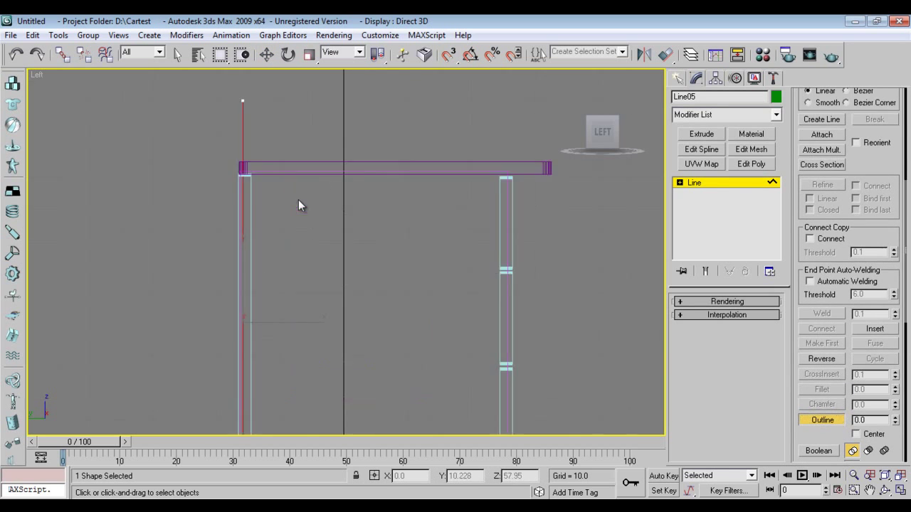
scroll(308, 254, down, 1)
scroll(307, 255, up, 2)
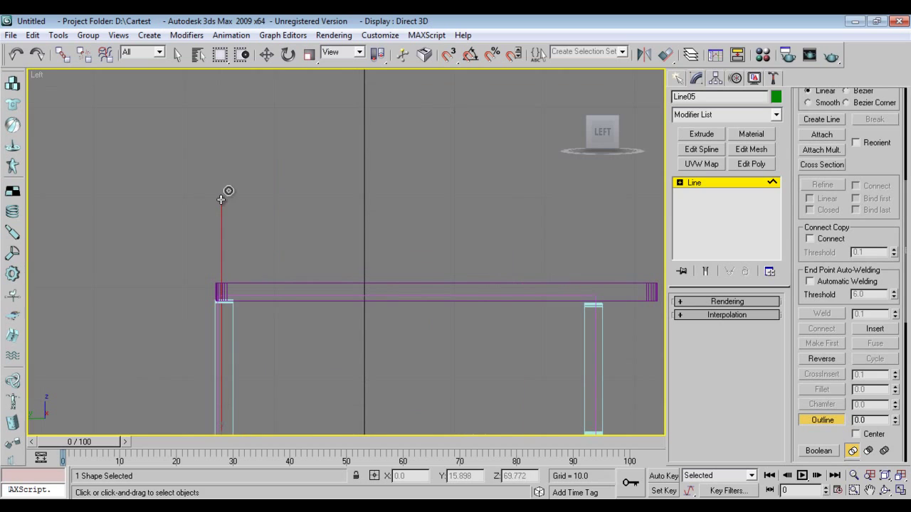
drag(222, 196, 234, 184)
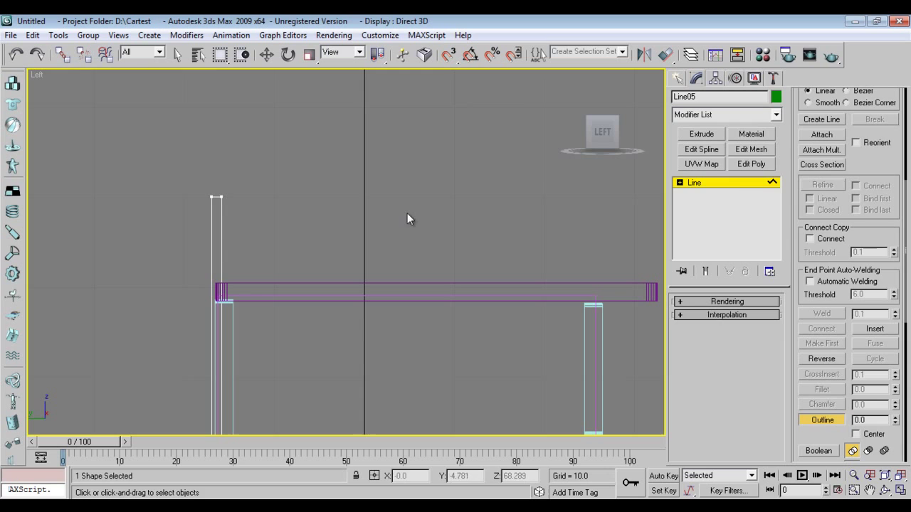
Extrude the thin profile by 29.5 and move it along X to about -59.3, behind the open side base.
click(762, 184)
click(701, 134)
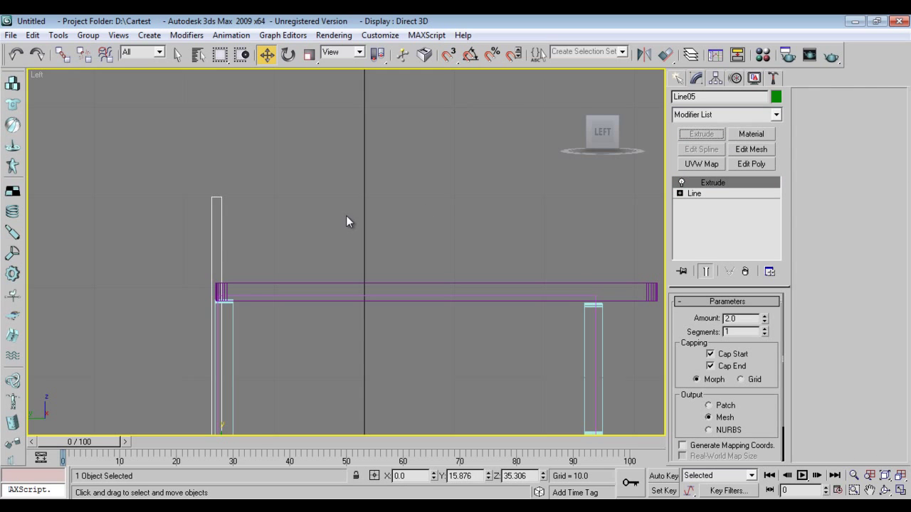
key(p)
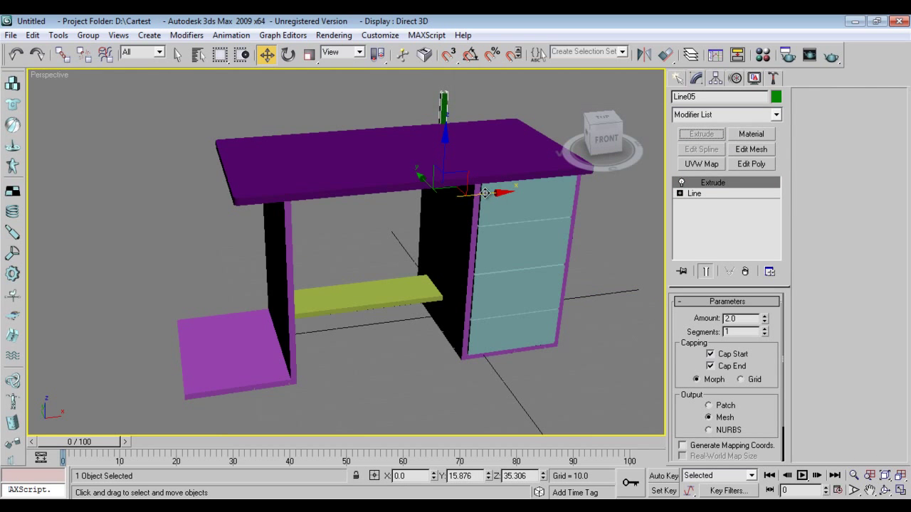
drag(478, 191, 310, 254)
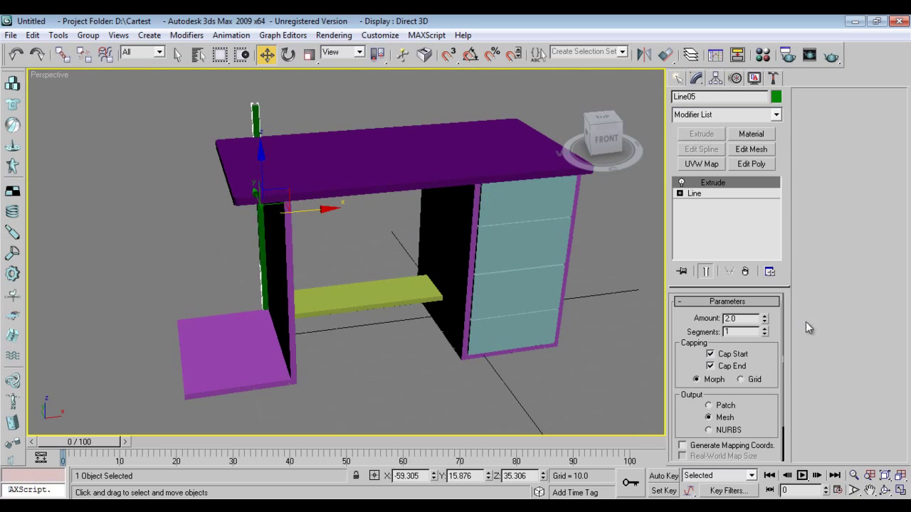
drag(763, 318, 765, 277)
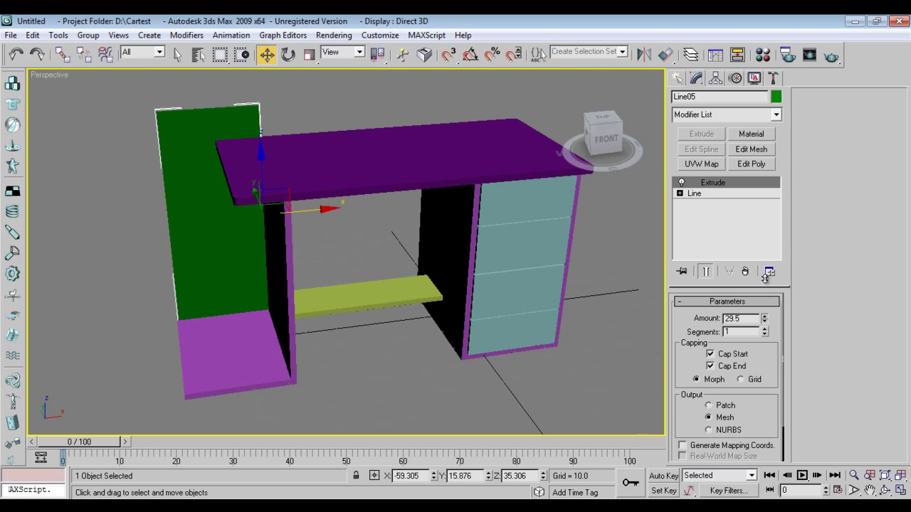
Raise the two top vertices of the green back panel's line to make the panel taller.
click(680, 193)
click(705, 203)
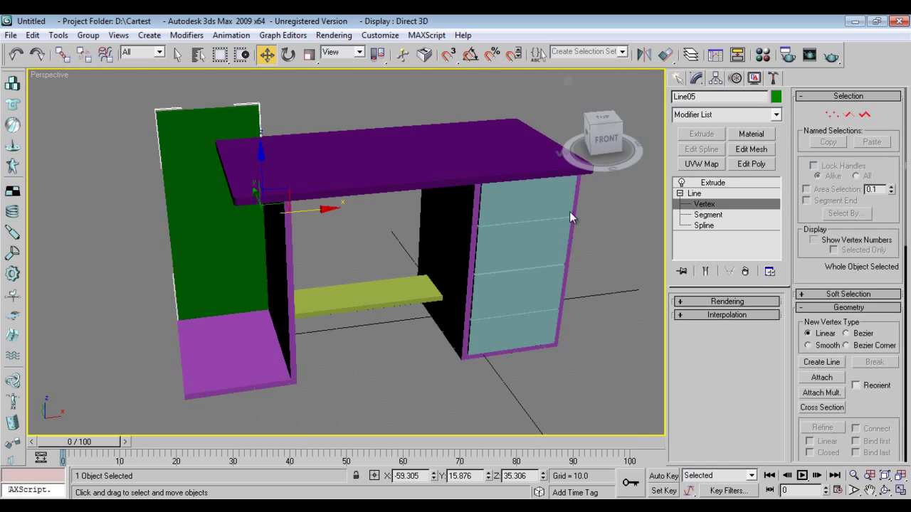
middle_drag(275, 149, 287, 217)
drag(238, 142, 319, 209)
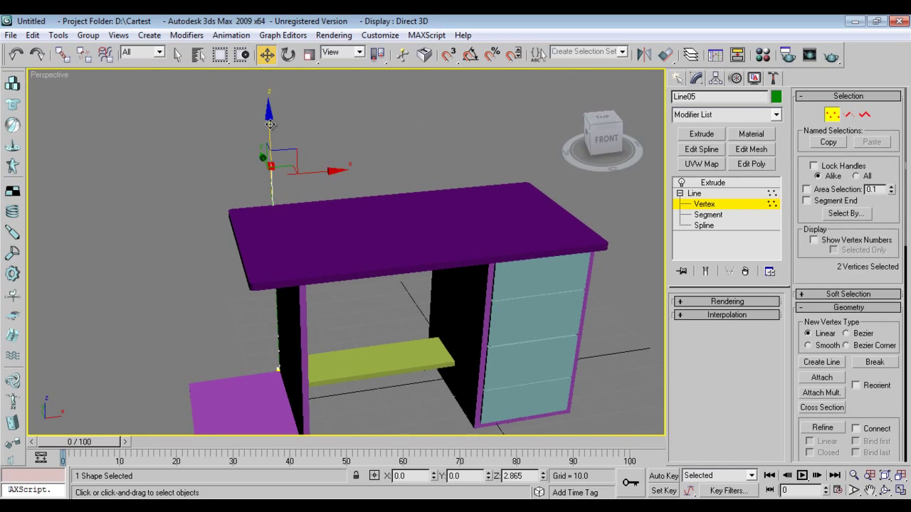
click(677, 79)
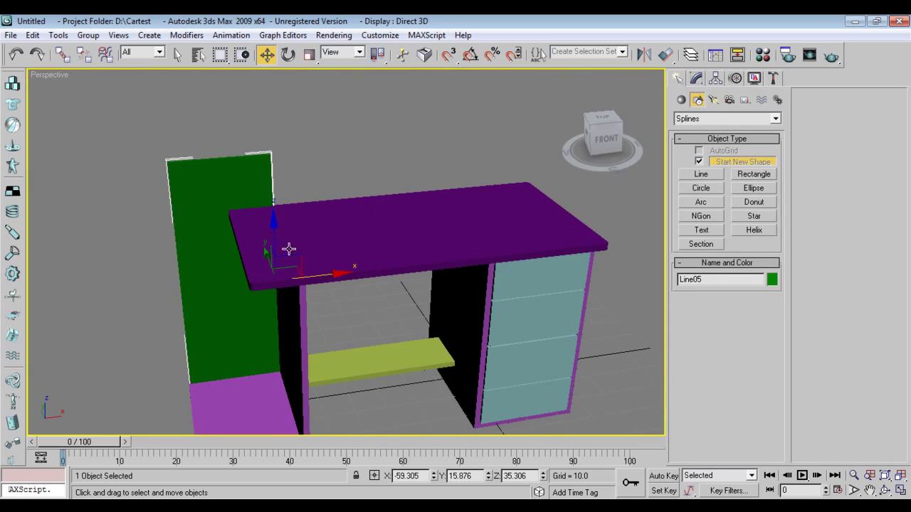
alt+middle_drag(289, 249, 286, 262)
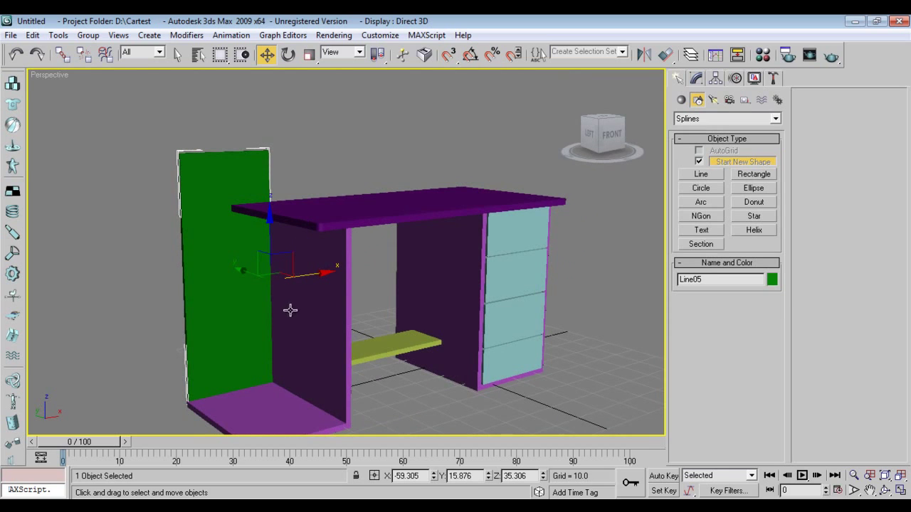
alt+middle_drag(327, 302, 282, 301)
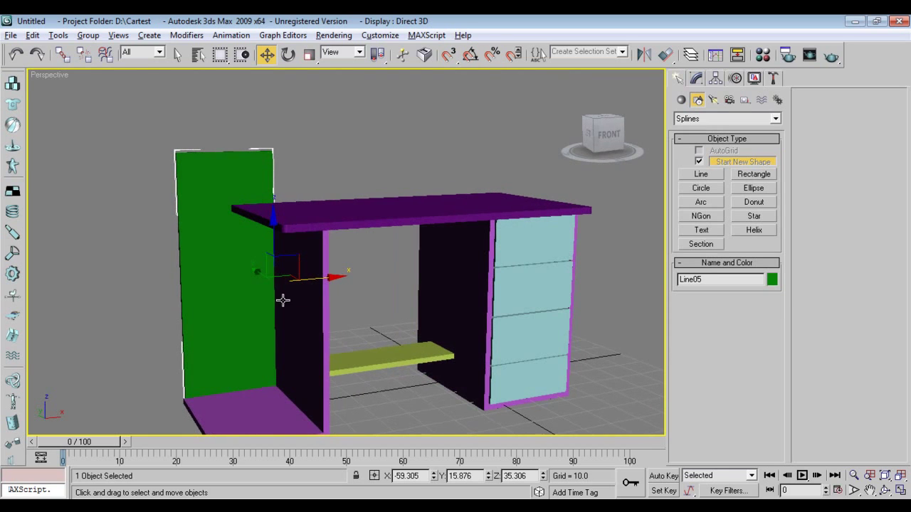
In the Front view, clone the connecting panel to about X -65, Z 49, across the green back panel below the desktop.
click(260, 403)
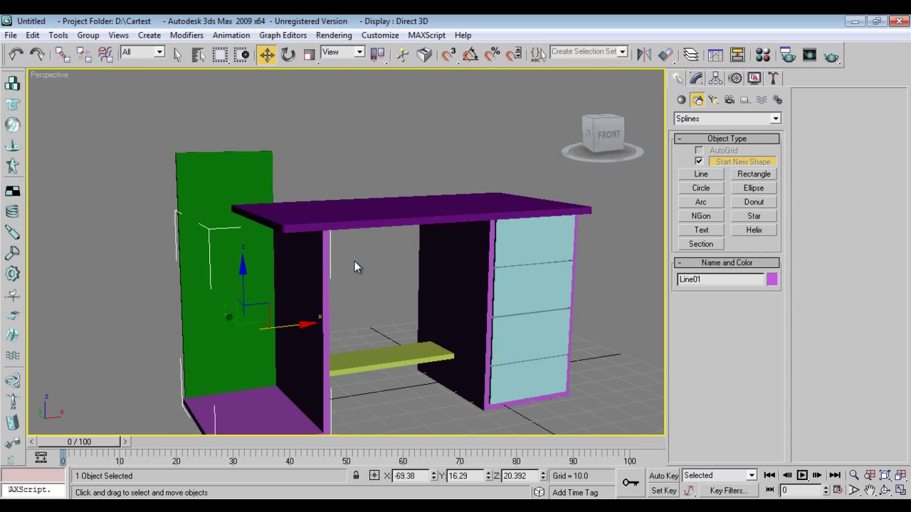
key(f)
scroll(271, 322, down, 5)
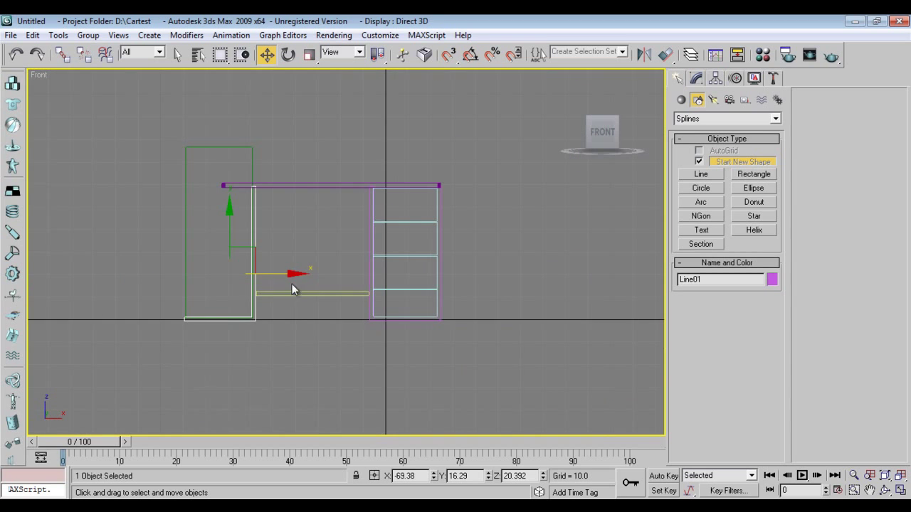
click(292, 289)
middle_drag(301, 315, 381, 403)
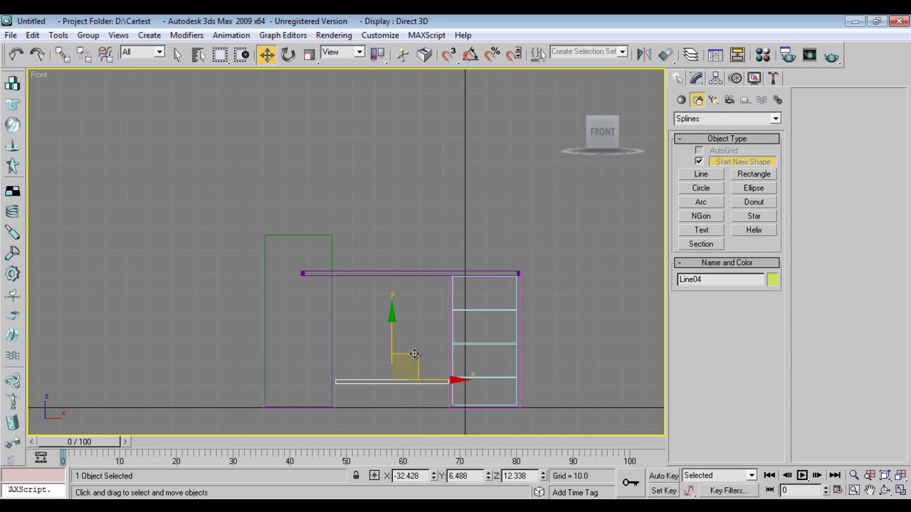
shift+drag(414, 354, 341, 272)
click(441, 322)
scroll(368, 327, up, 4)
middle_drag(387, 333, 410, 300)
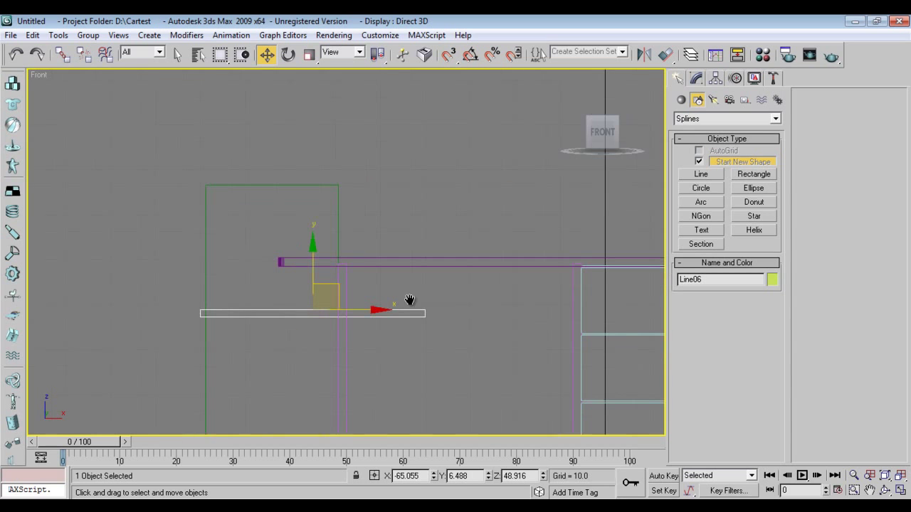
Apply Edit Poly to the cloned shelf and pull its inner end vertices back to the side support.
click(697, 79)
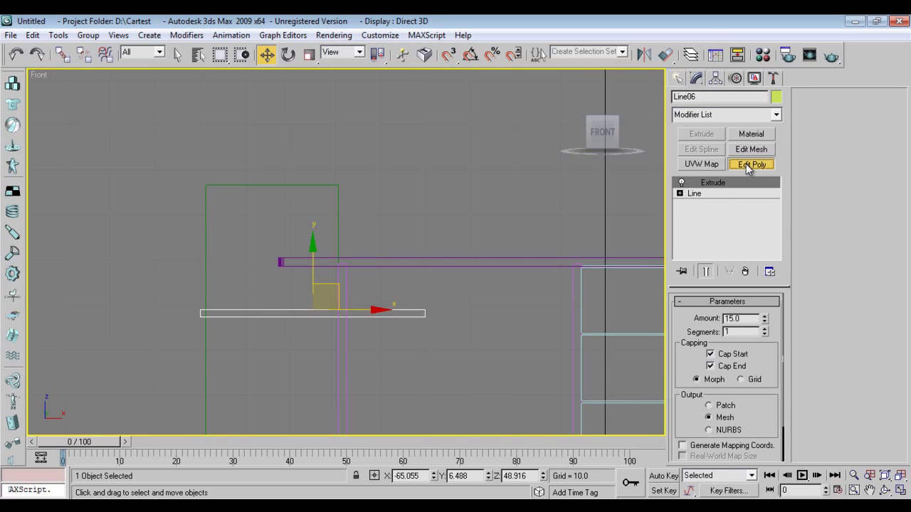
click(751, 164)
click(813, 114)
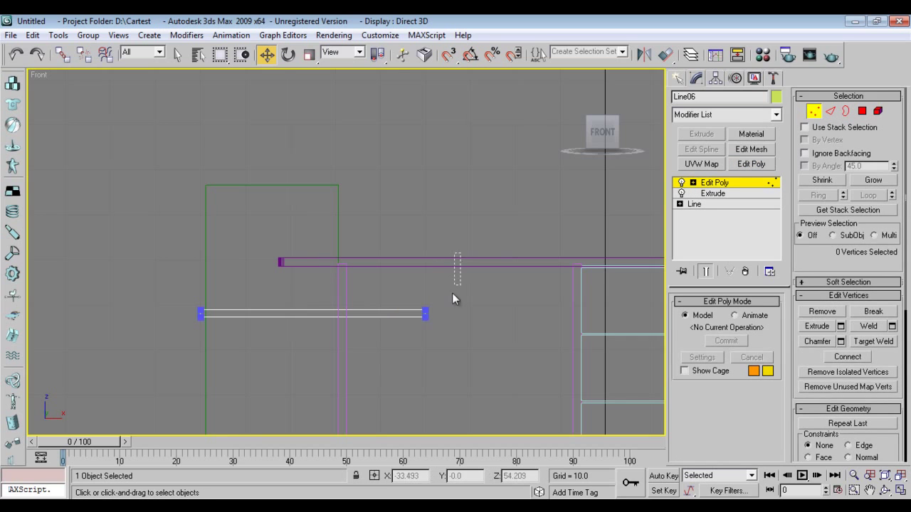
drag(453, 295, 418, 324)
drag(474, 313, 387, 327)
Move the shelf's outer end vertices along X to about -88.8, flush with the green back panel's outer edge.
drag(182, 290, 228, 343)
scroll(249, 373, up, 2)
middle_drag(178, 344, 295, 288)
scroll(269, 328, up, 1)
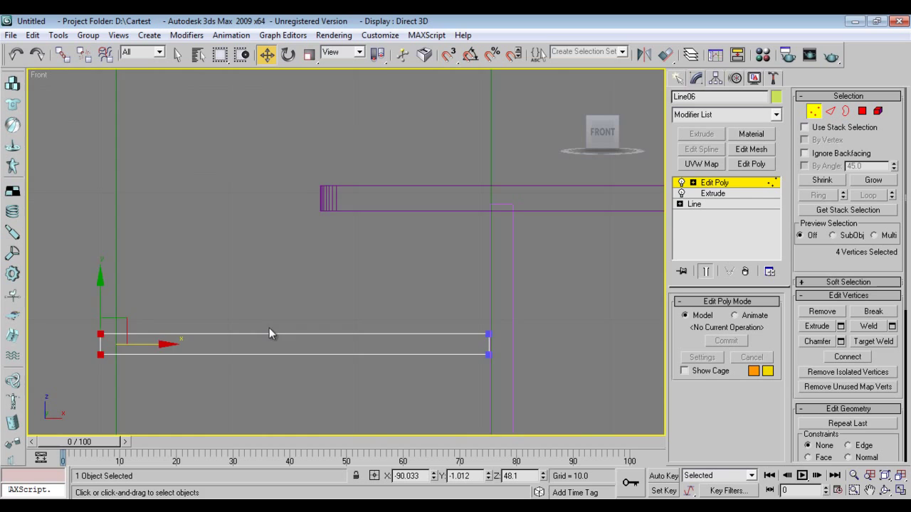
middle_drag(269, 328, 344, 301)
scroll(256, 351, up, 2)
middle_drag(271, 356, 331, 324)
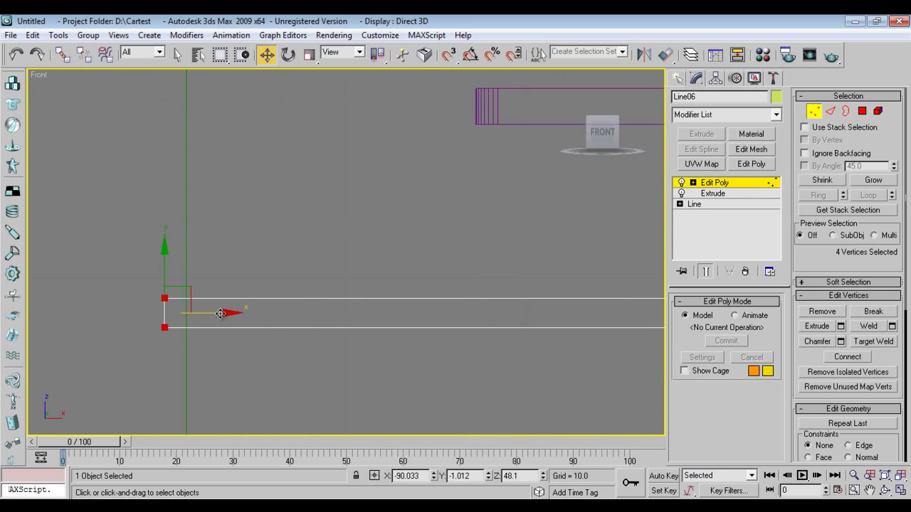
drag(221, 313, 242, 314)
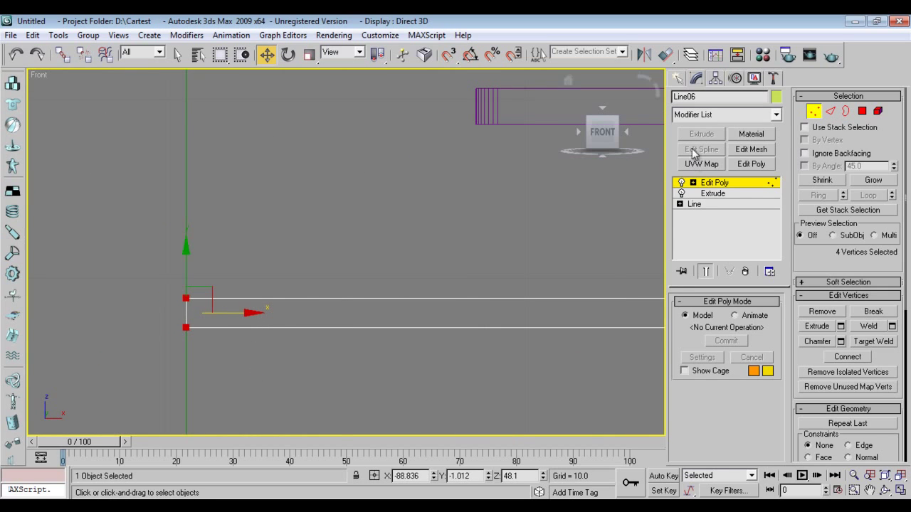
Pull the cloned shelf's front vertices along Y to about -23.8, level with the side support's front edge.
click(677, 78)
scroll(472, 257, down, 4)
middle_drag(492, 264, 437, 275)
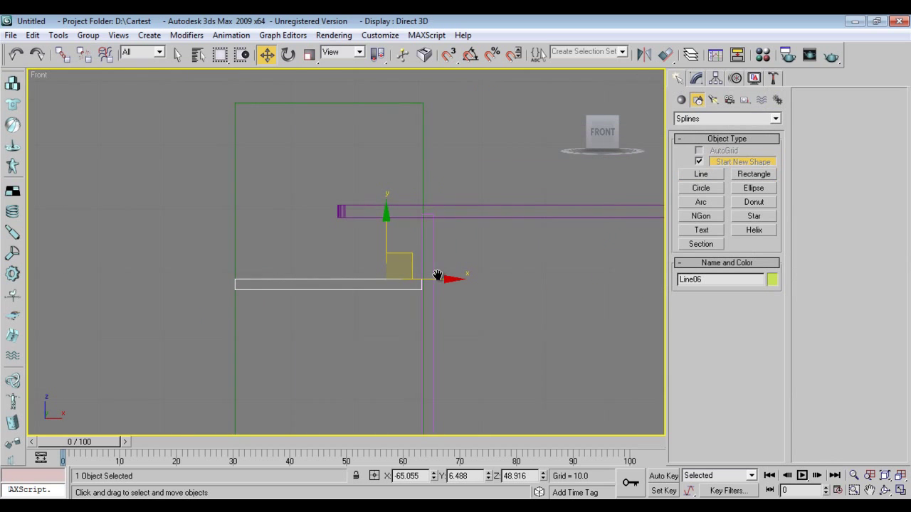
key(p)
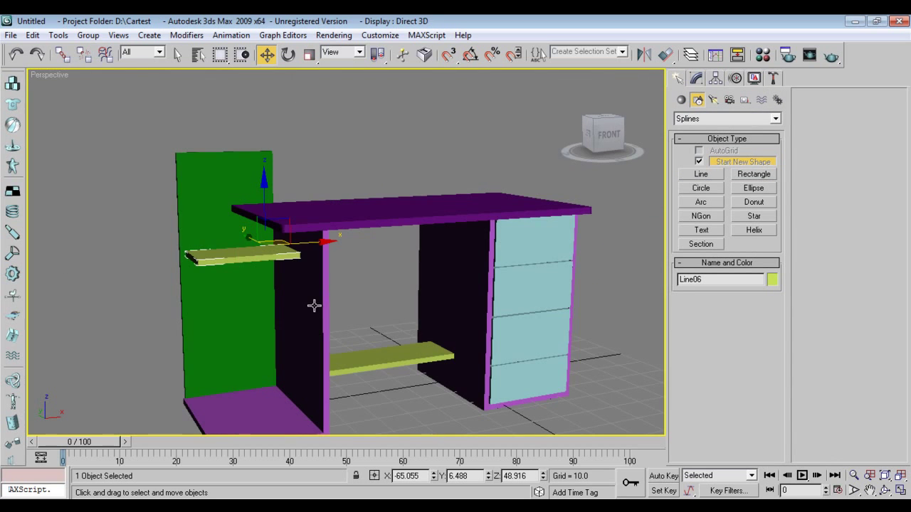
alt+middle_drag(313, 306, 337, 325)
scroll(316, 313, up, 3)
scroll(445, 321, down, 2)
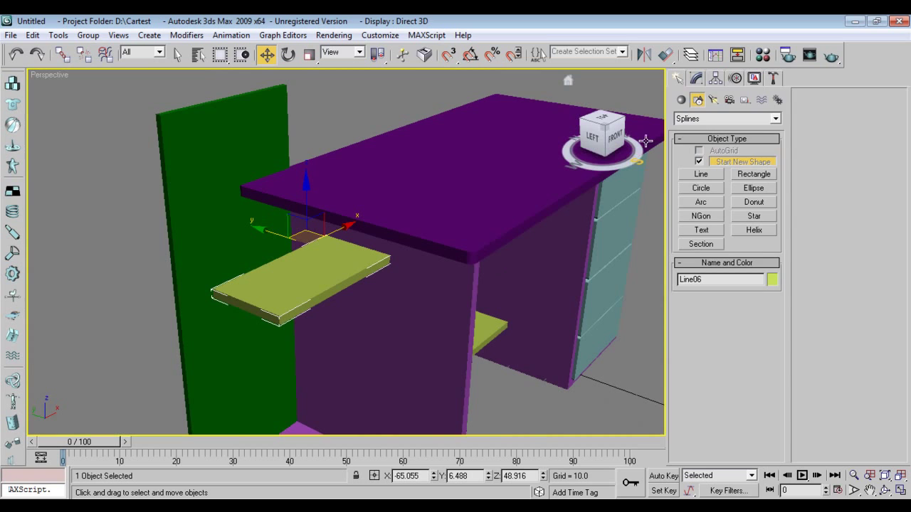
click(697, 82)
click(810, 112)
alt+middle_drag(360, 323, 422, 306)
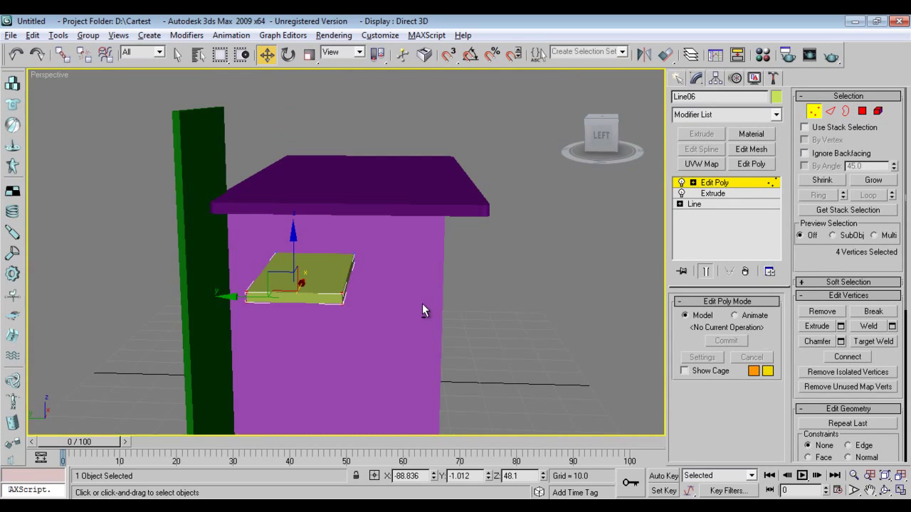
drag(308, 284, 387, 307)
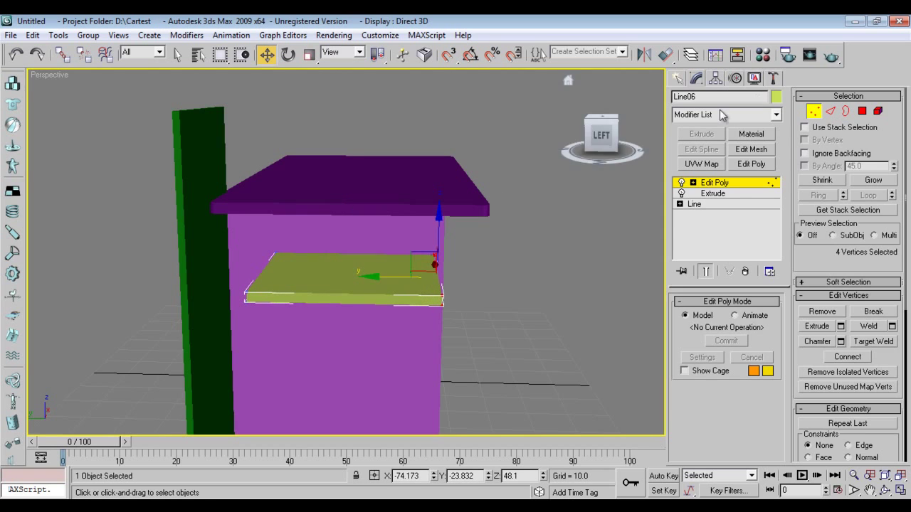
click(675, 83)
click(677, 79)
Clone the desktop straight up to about Z 74.7.
drag(231, 255, 174, 254)
alt+middle_drag(242, 309, 134, 325)
drag(336, 186, 337, 196)
alt+middle_drag(352, 295, 379, 308)
click(432, 250)
alt+middle_drag(490, 313, 323, 243)
drag(352, 244, 374, 246)
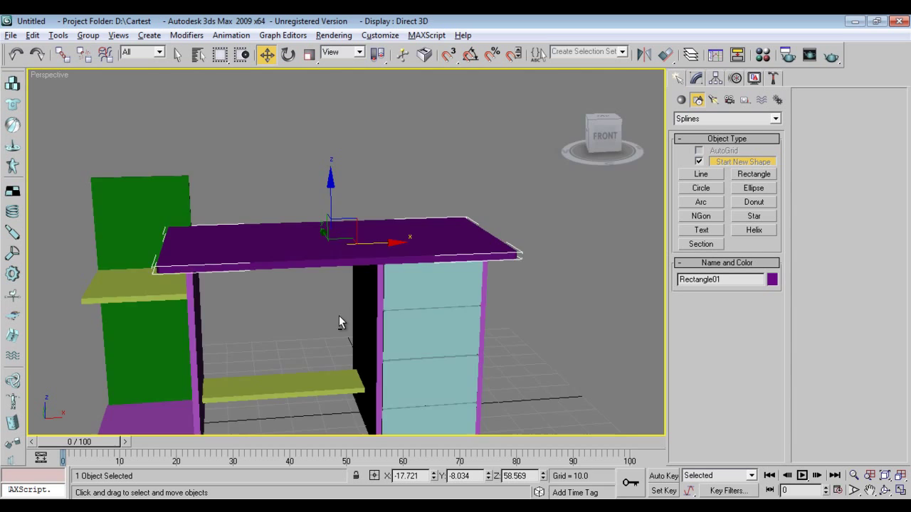
alt+middle_drag(339, 317, 192, 299)
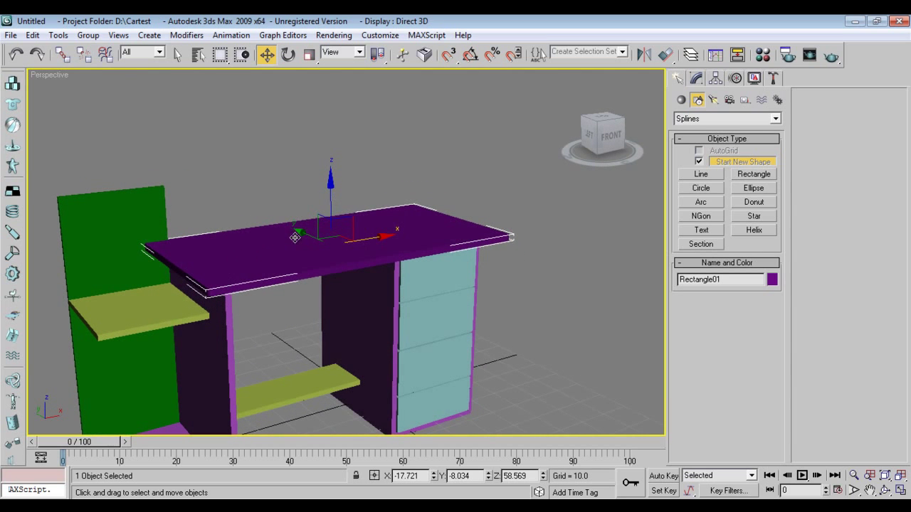
shift+drag(331, 207, 332, 146)
click(457, 319)
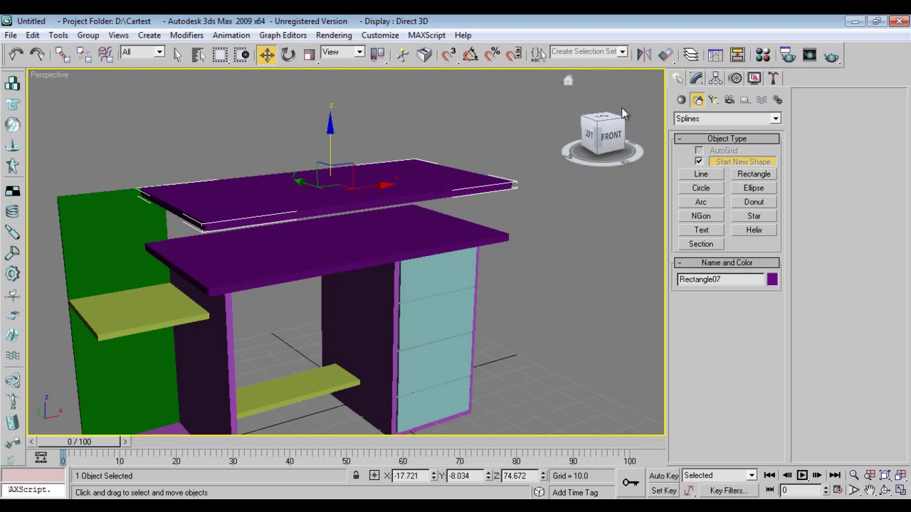
Scale the cloned top to 53% along Y only to make it narrower.
click(696, 81)
key(r)
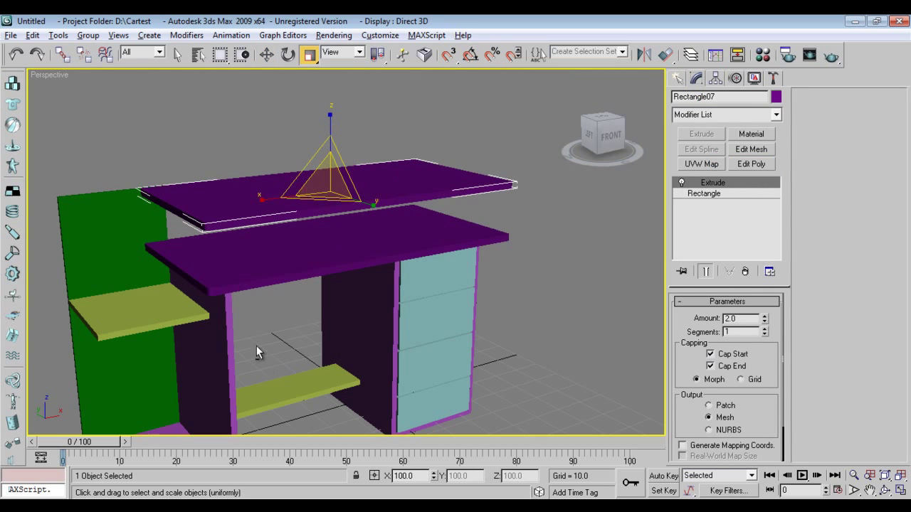
alt+middle_drag(258, 353, 366, 270)
drag(396, 207, 357, 186)
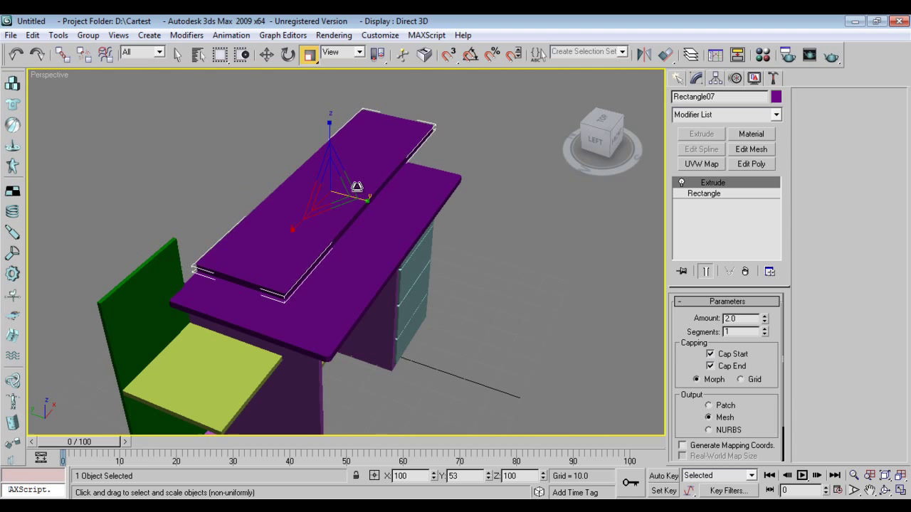
Move the narrowed top back to about Y 4 and sideways to about X -41.3, over the green back panel.
key(w)
alt+middle_drag(342, 178, 351, 204)
drag(367, 186, 371, 139)
alt+middle_drag(337, 218, 372, 261)
scroll(308, 264, up, 3)
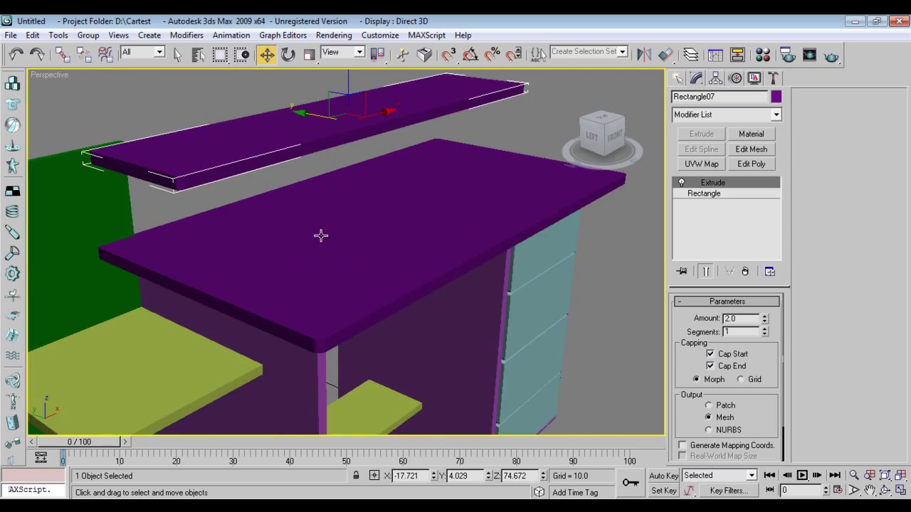
middle_drag(321, 236, 356, 320)
drag(417, 196, 304, 261)
middle_drag(303, 295, 365, 288)
scroll(382, 269, down, 1)
scroll(382, 269, down, 3)
drag(405, 217, 423, 215)
scroll(337, 329, up, 4)
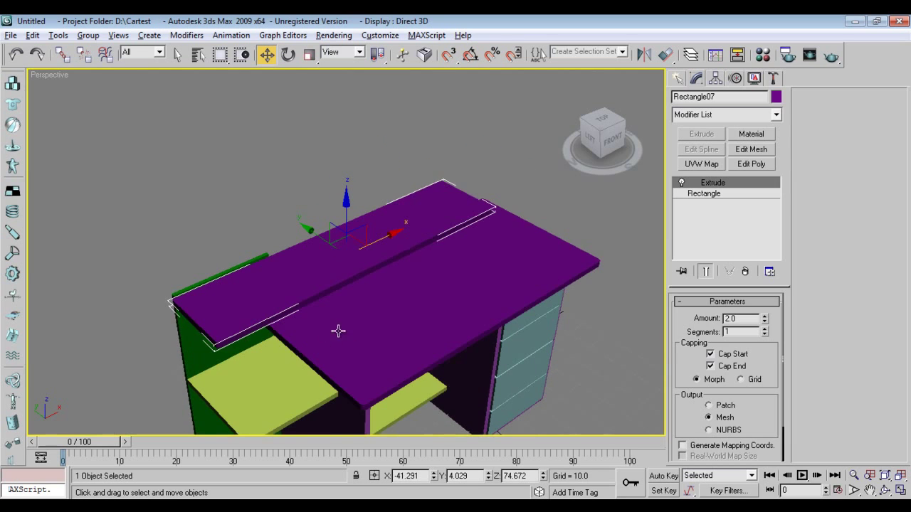
In the Front view, shift the upper top along X to about -40.35, aligning its end with the green back panel's outer edge.
key(f)
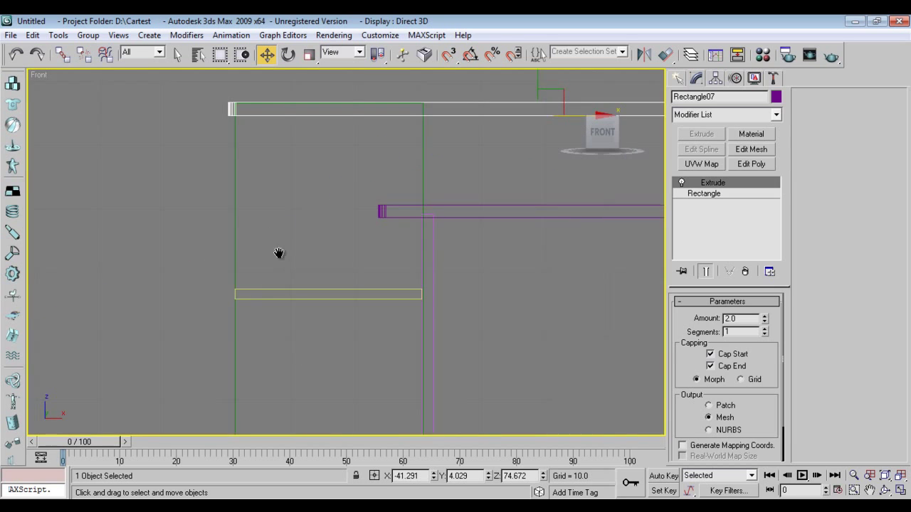
drag(450, 234, 454, 248)
key(p)
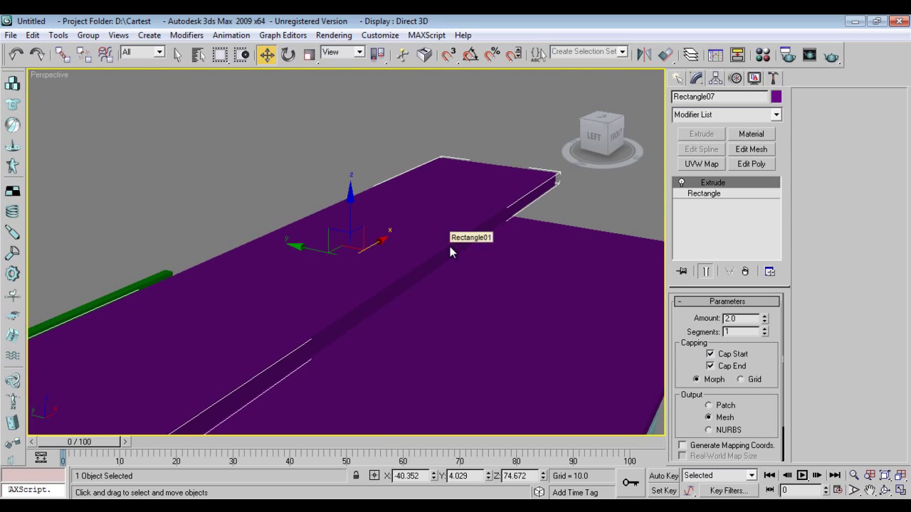
scroll(388, 299, down, 2)
key(f)
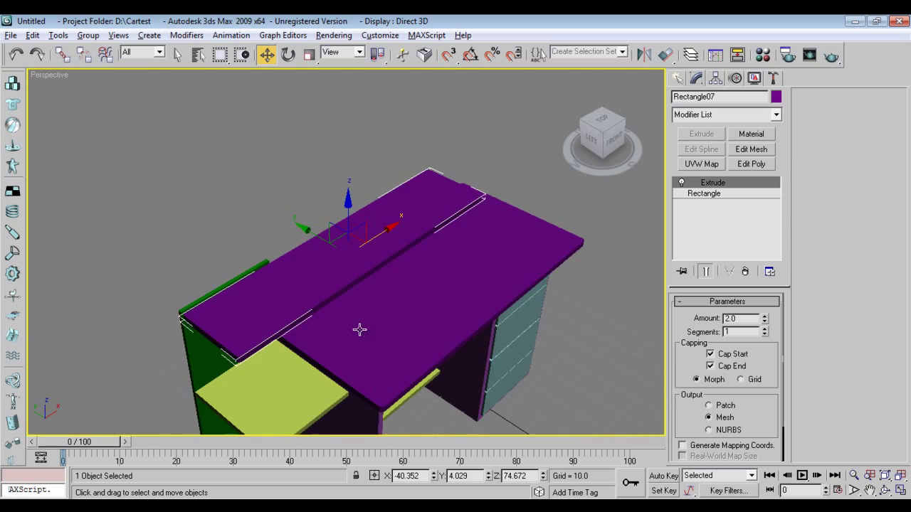
middle_drag(278, 263, 262, 300)
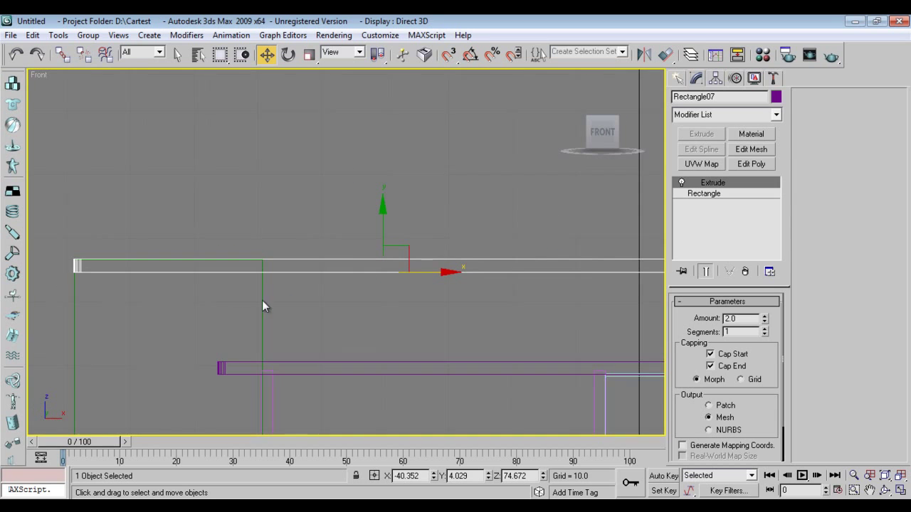
key(p)
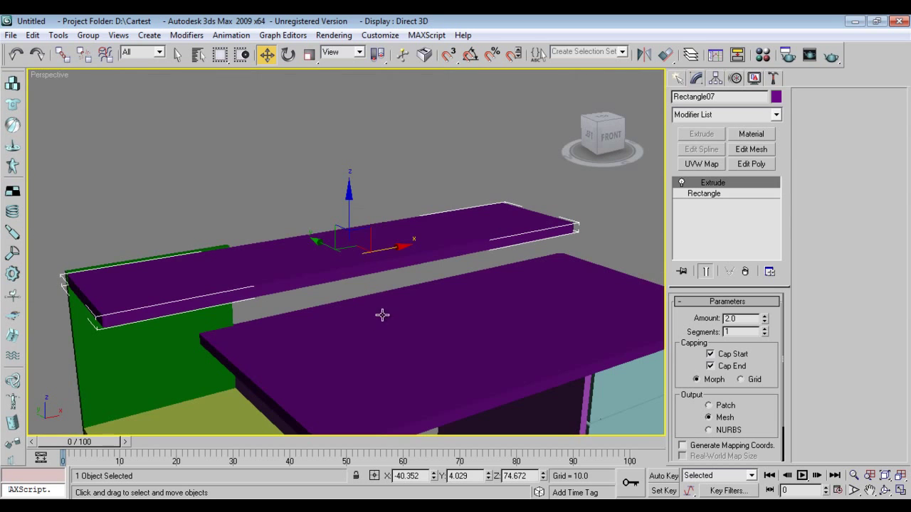
In the Left view, move the upper top along Y to about 5.1, closer against the green back panel.
alt+middle_drag(407, 348, 476, 334)
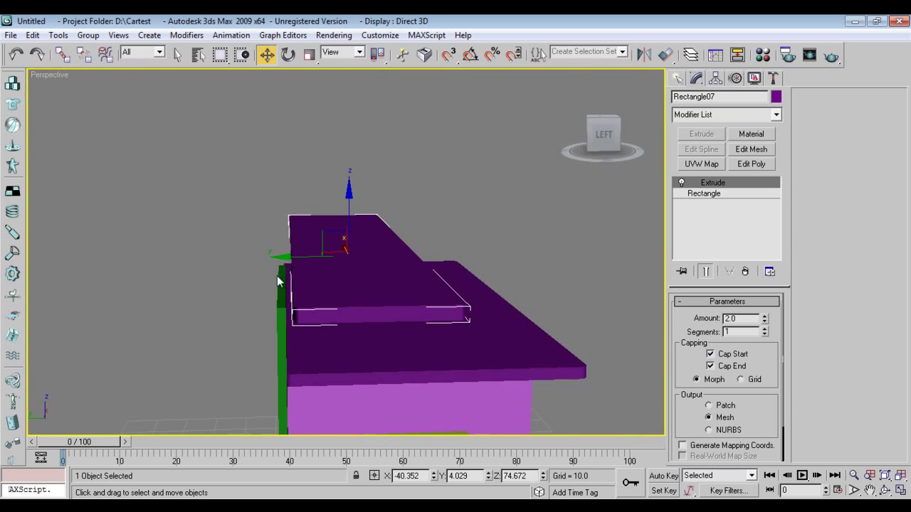
key(l)
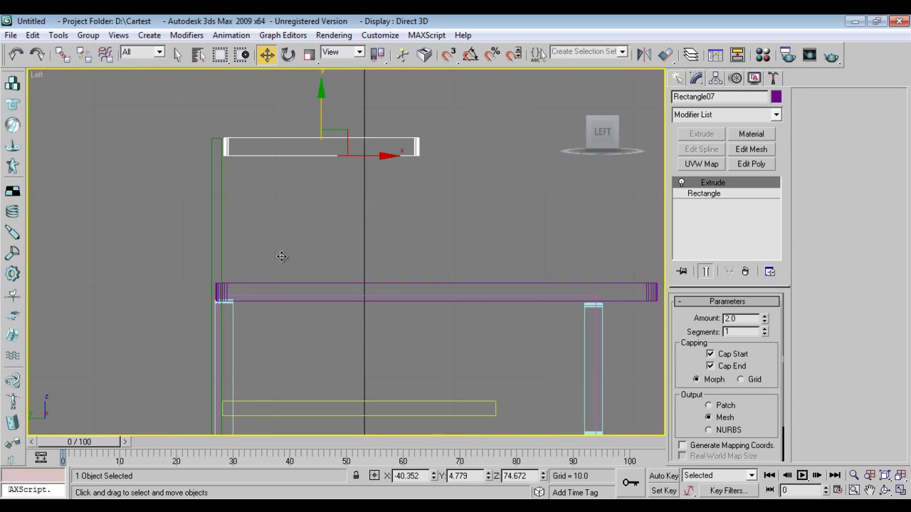
middle_drag(282, 257, 312, 267)
scroll(343, 252, up, 4)
drag(402, 171, 396, 168)
key(p)
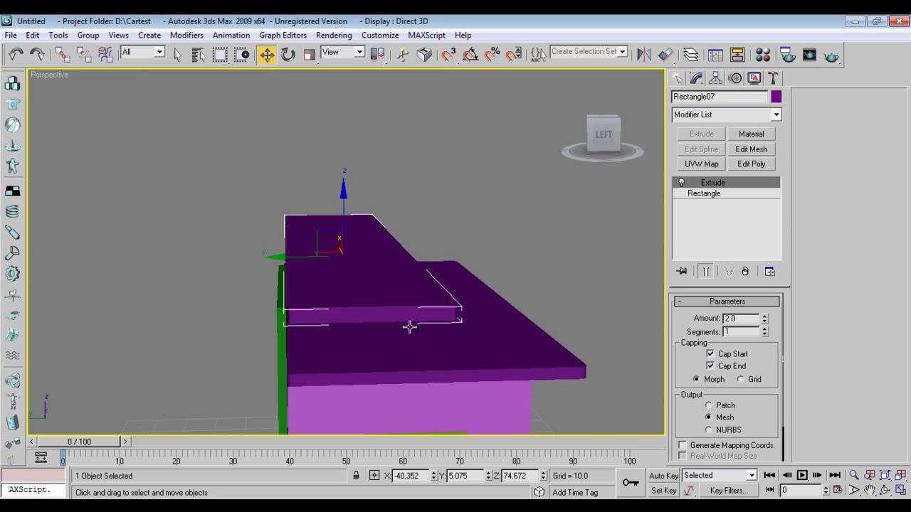
Clone the connecting panel between the side supports upward to about Z 54.3, just below the desktop.
alt+middle_drag(409, 327, 242, 340)
click(343, 393)
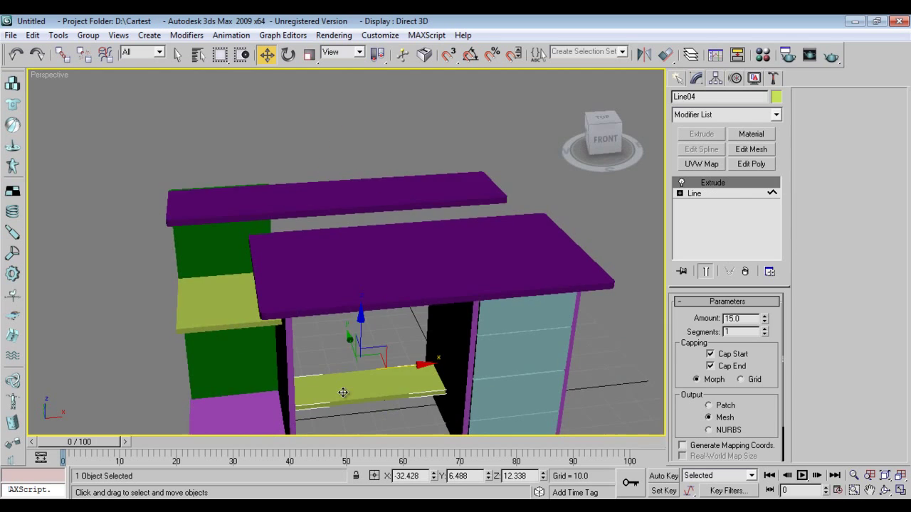
alt+middle_drag(343, 393, 388, 390)
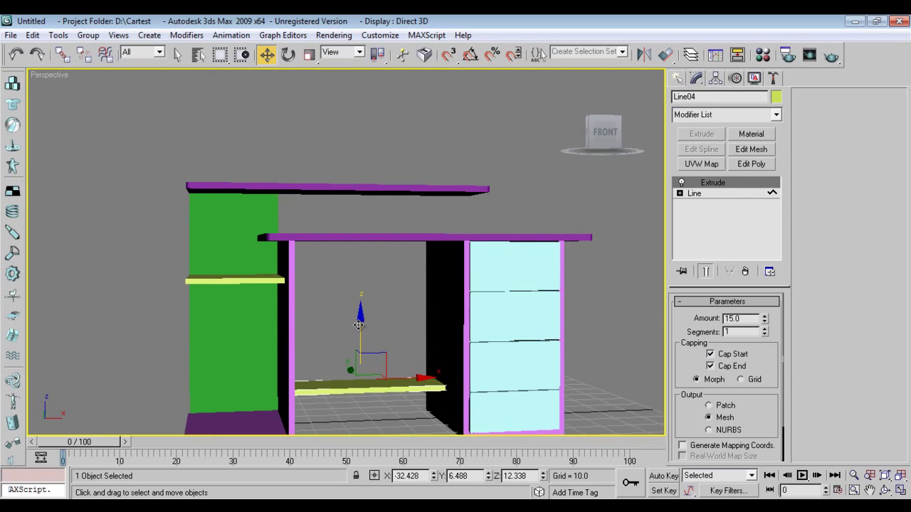
shift+drag(358, 326, 359, 190)
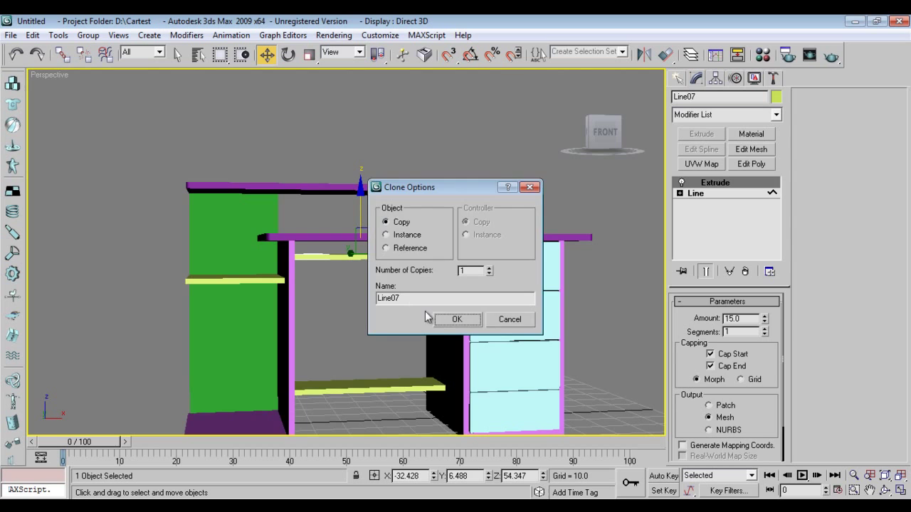
click(439, 323)
Slide the cloned panel forward along Y to about -21 as a keyboard shelf under the desktop's front edge.
alt+middle_drag(359, 302, 362, 308)
scroll(347, 261, up, 3)
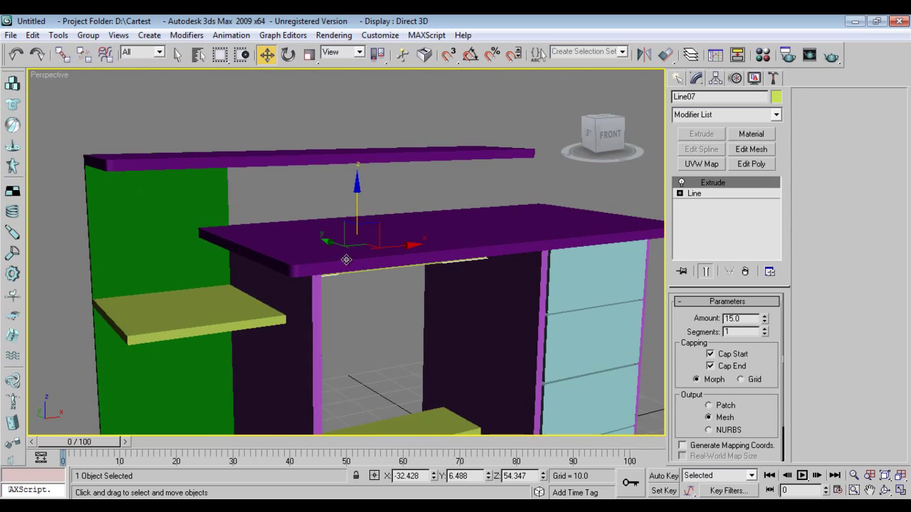
drag(346, 260, 384, 275)
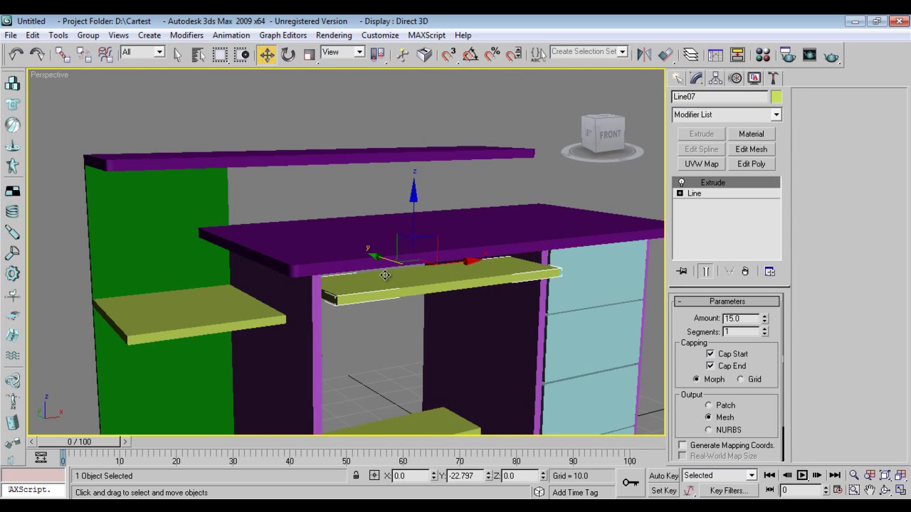
alt+middle_drag(387, 315, 411, 309)
scroll(506, 330, down, 3)
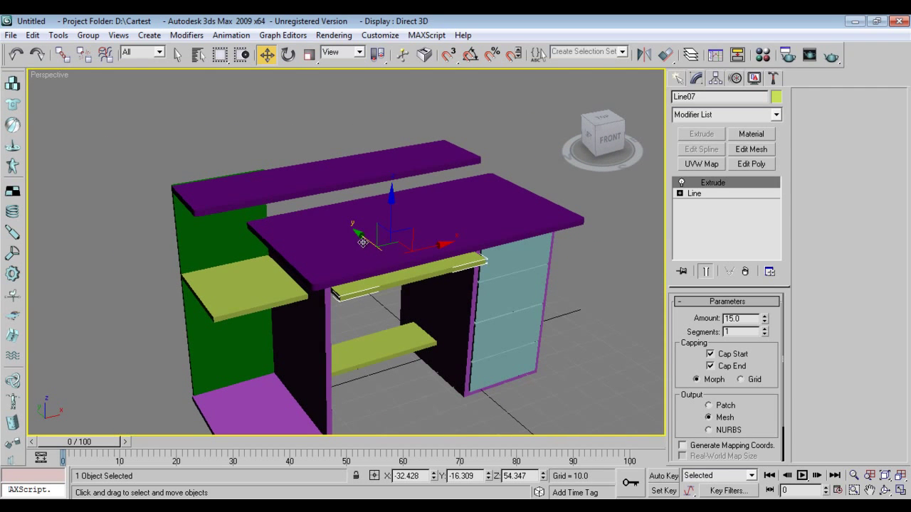
drag(363, 235, 368, 239)
alt+middle_drag(368, 237, 372, 339)
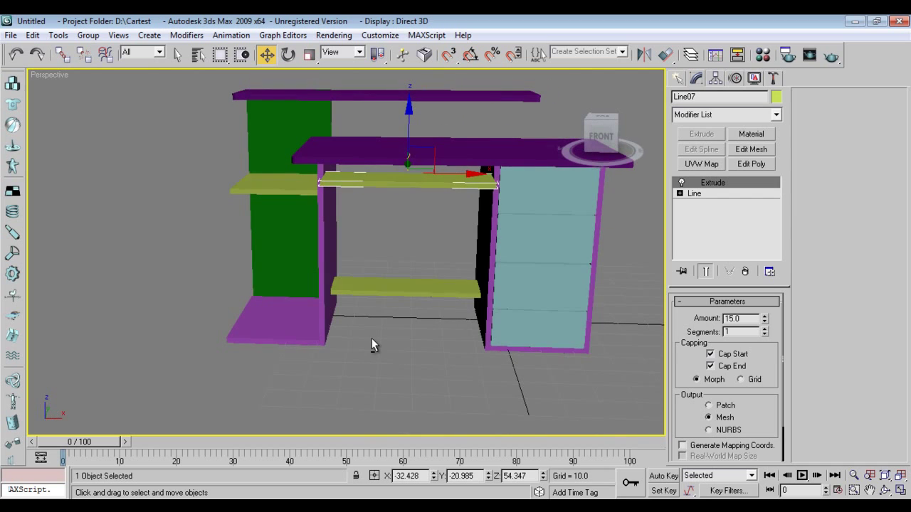
Select the top drawer front and display it in a wireframe Top view.
click(510, 206)
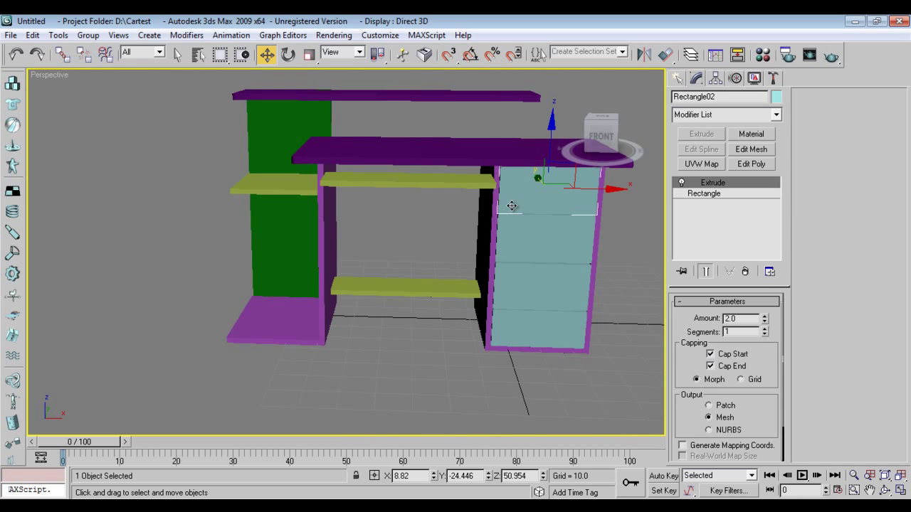
key(t)
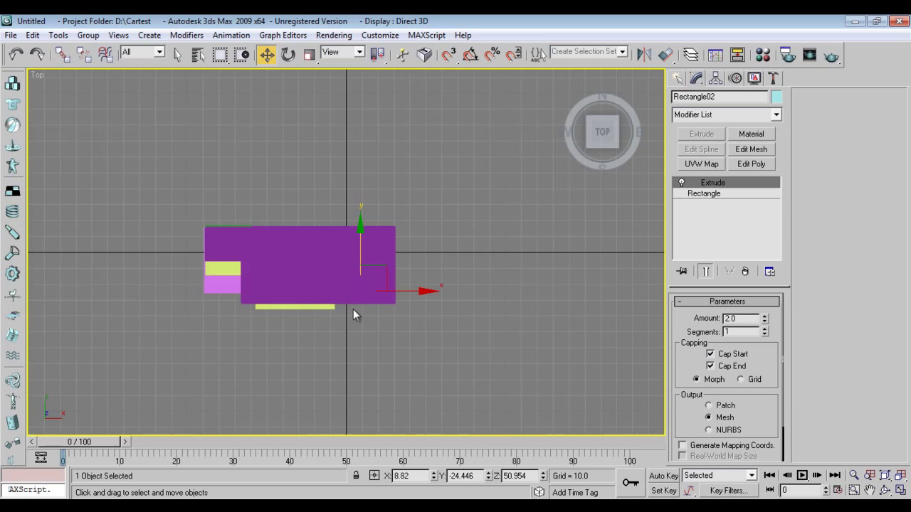
scroll(353, 309, up, 4)
key(F3)
scroll(353, 313, up, 3)
middle_drag(362, 354, 334, 253)
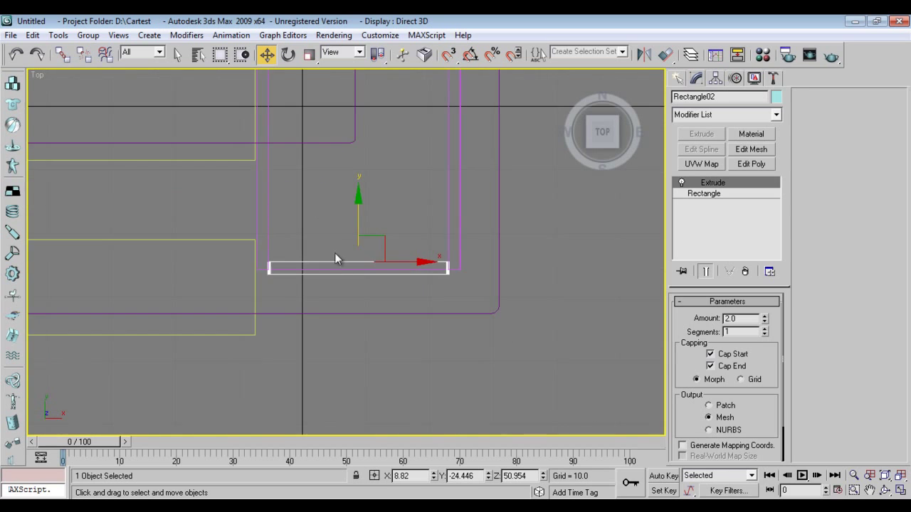
scroll(335, 253, up, 2)
Draw an End-End-Middle arc with a radius of about 5.7, bulging outward from the top drawer front's outer edge.
click(676, 79)
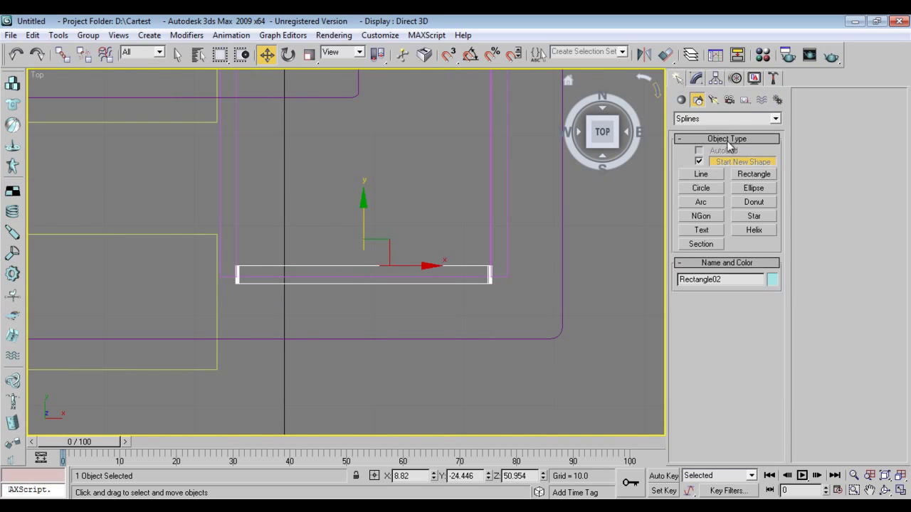
click(701, 202)
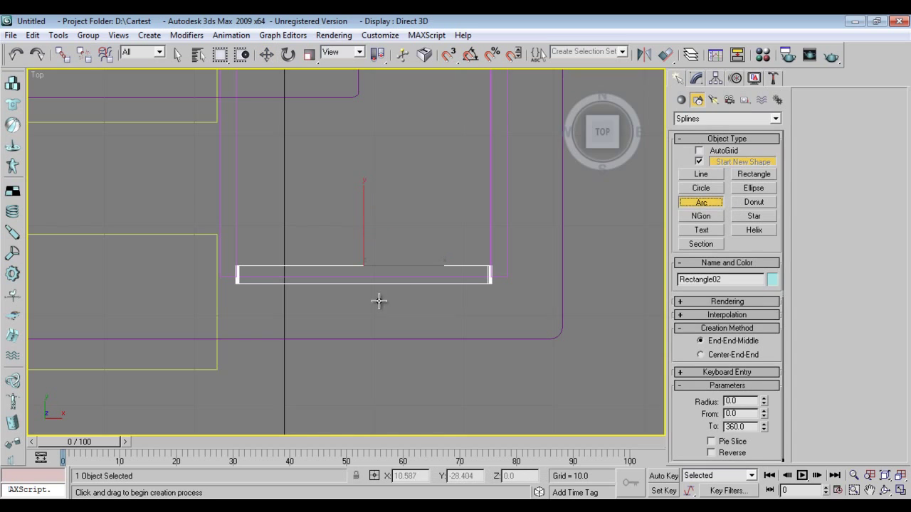
scroll(376, 301, up, 3)
middle_drag(377, 301, 295, 271)
scroll(295, 270, down, 2)
scroll(312, 299, up, 1)
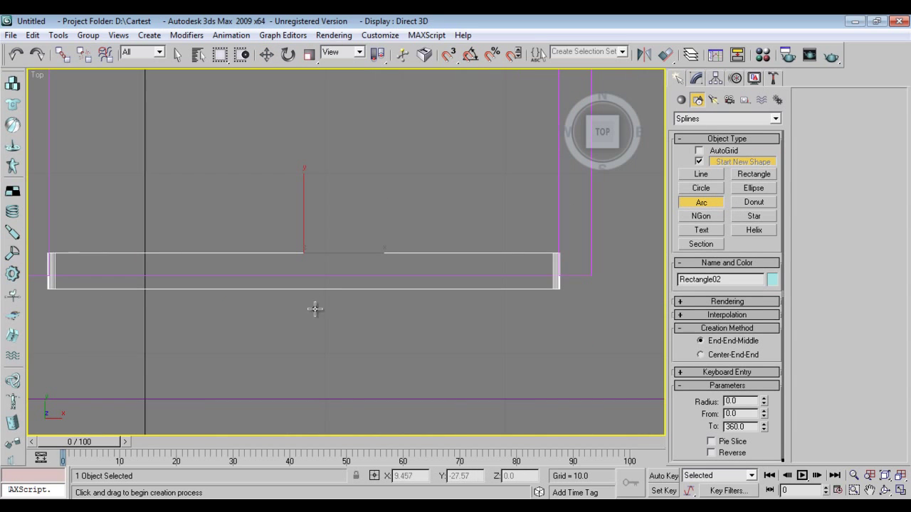
drag(218, 289, 364, 288)
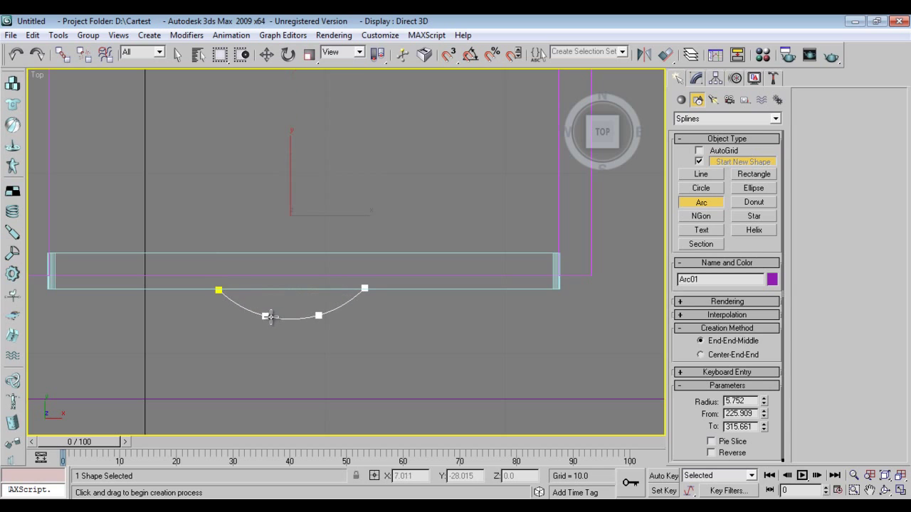
click(269, 316)
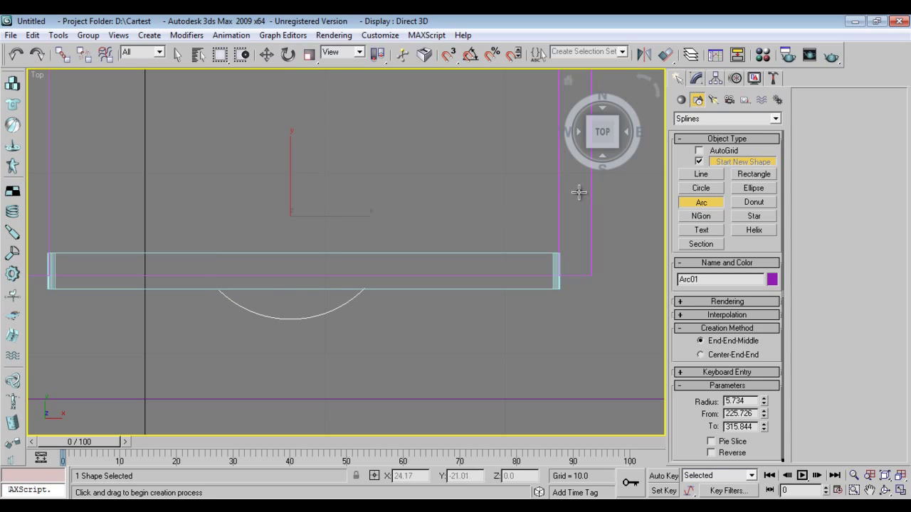
Make the arc visible in the renderer and viewport with a radial thickness of about 0.39.
click(695, 78)
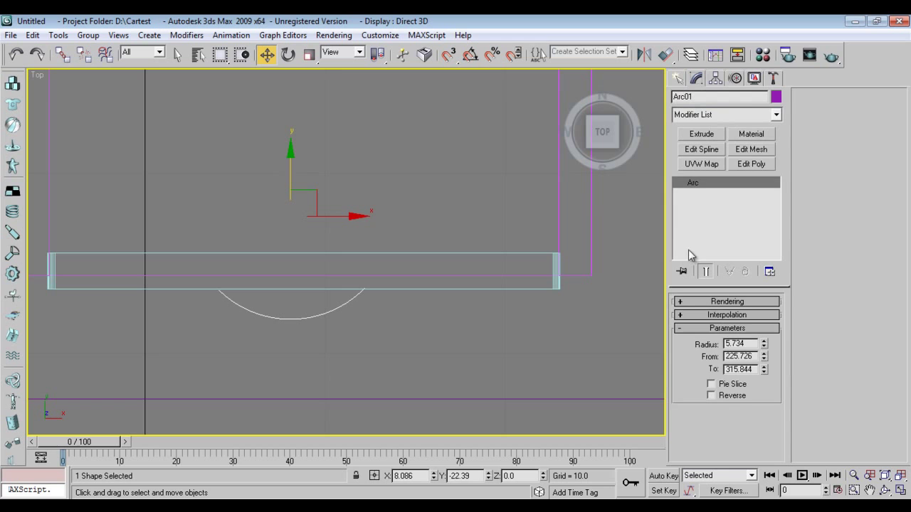
click(719, 302)
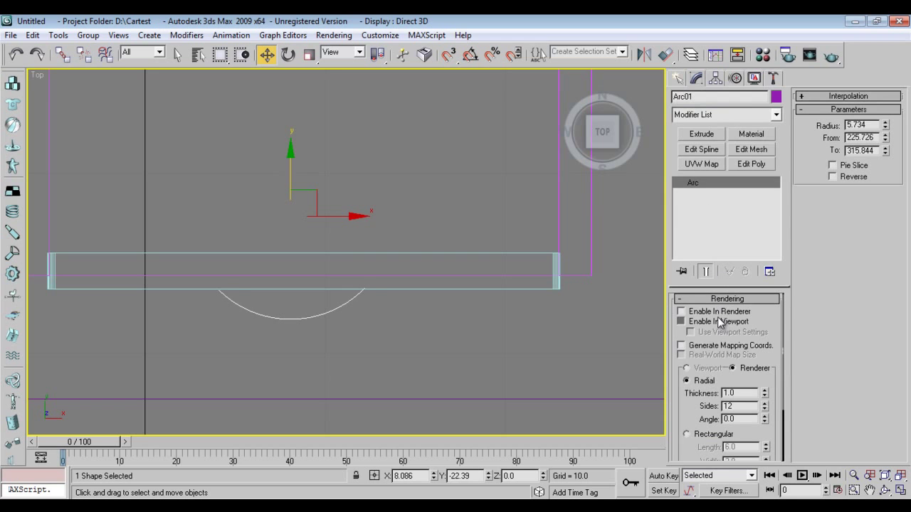
click(720, 322)
click(717, 313)
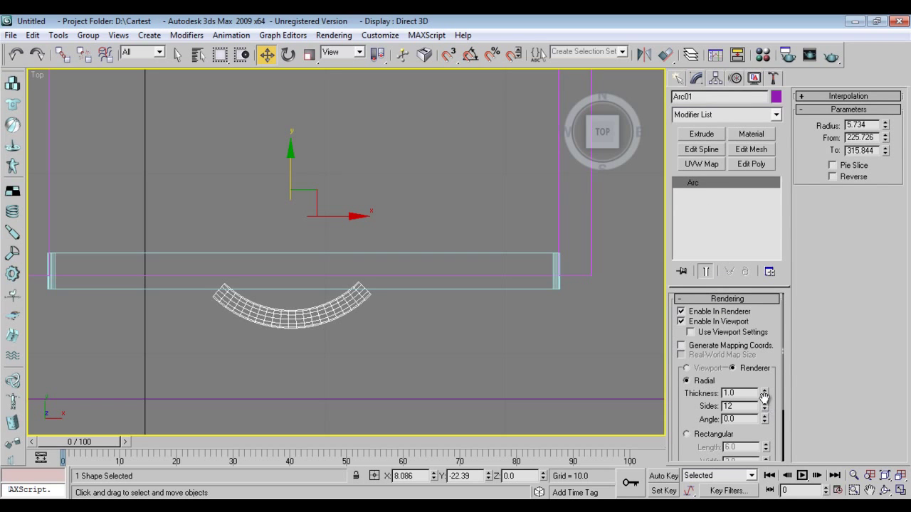
drag(764, 396, 764, 438)
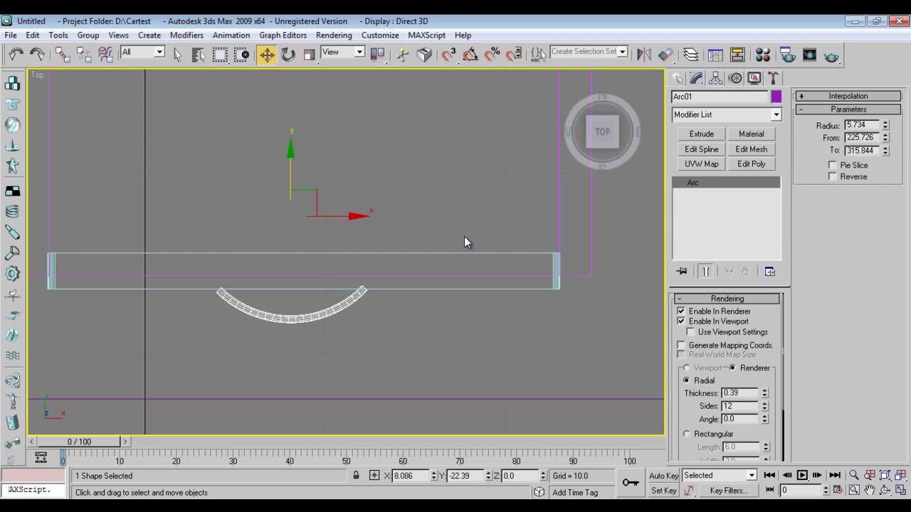
Raise the arc to about Z 10.5 on the bottom drawer front in Perspective view and thicken it to about 0.73.
key(p)
scroll(391, 260, down, 5)
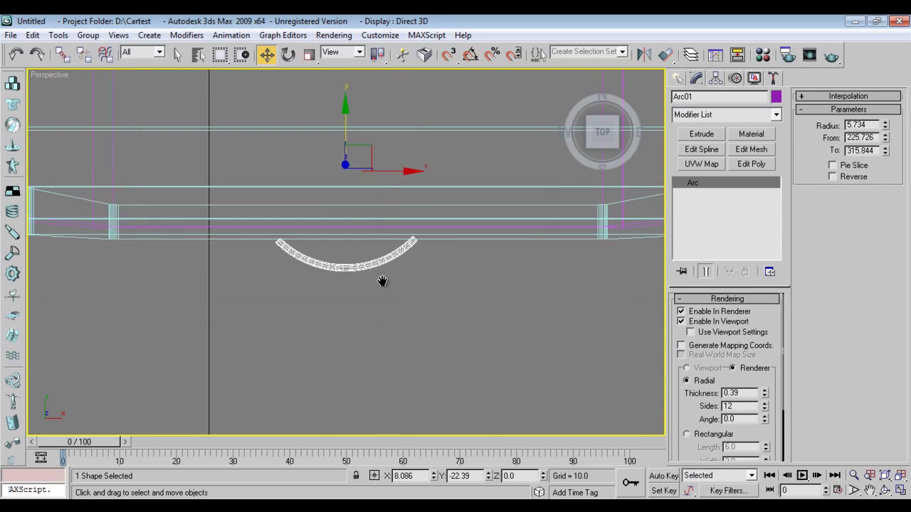
mouse_move(383, 281)
alt+middle_down()
mouse_move(407, 264)
mouse_move(392, 266)
alt+middle_up()
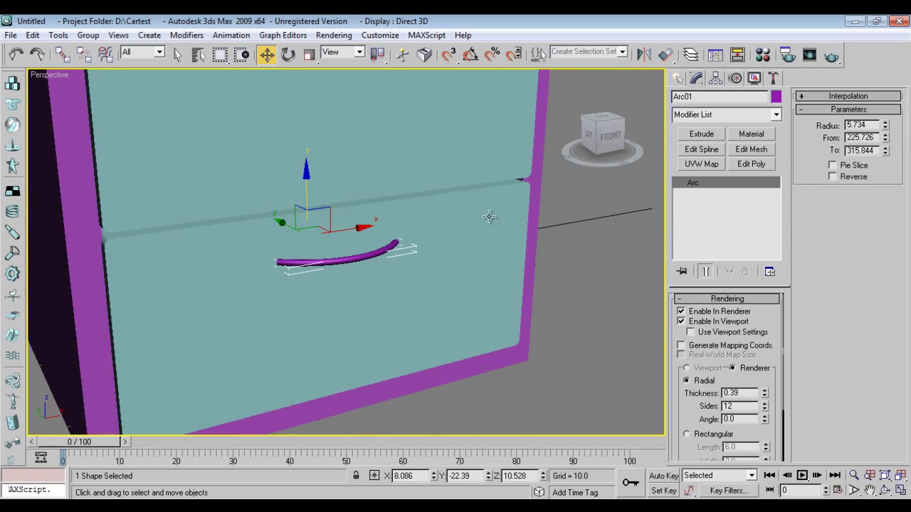
drag(764, 399, 766, 370)
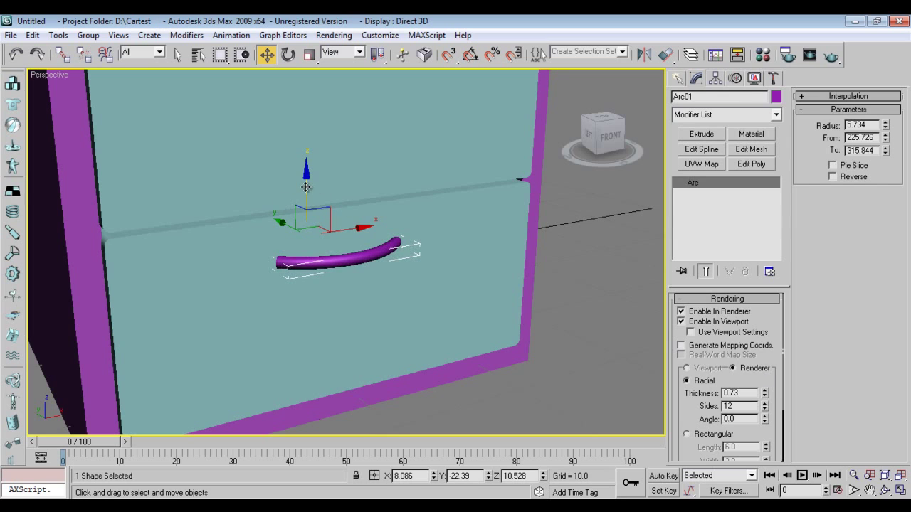
Seat the handle against the bottom drawer front by moving it to about Z 11.5 and Y -22.1.
drag(306, 187, 307, 177)
scroll(321, 186, down, 2)
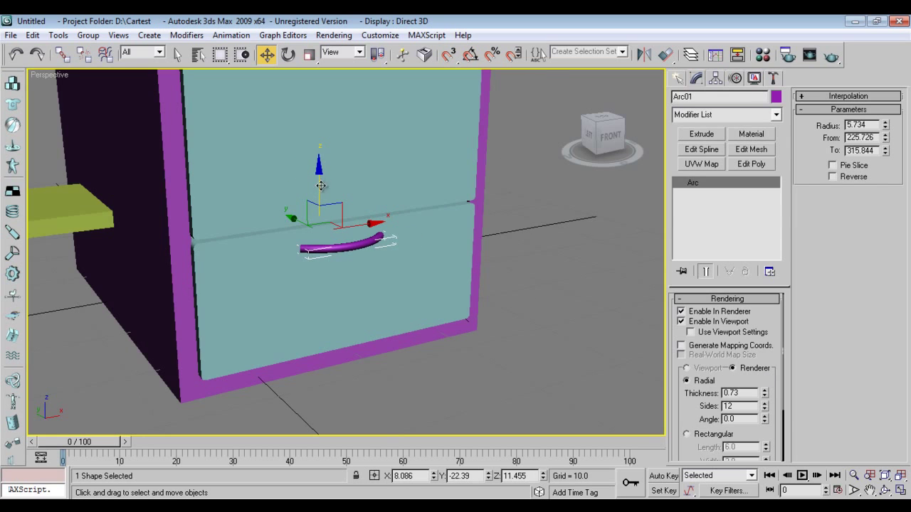
alt+middle_drag(398, 318, 392, 307)
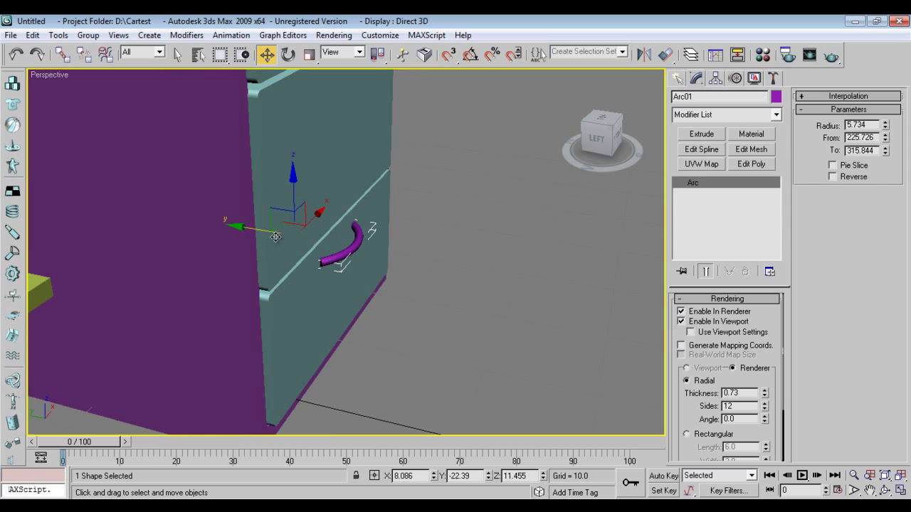
drag(241, 230, 237, 227)
alt+middle_drag(334, 274, 261, 289)
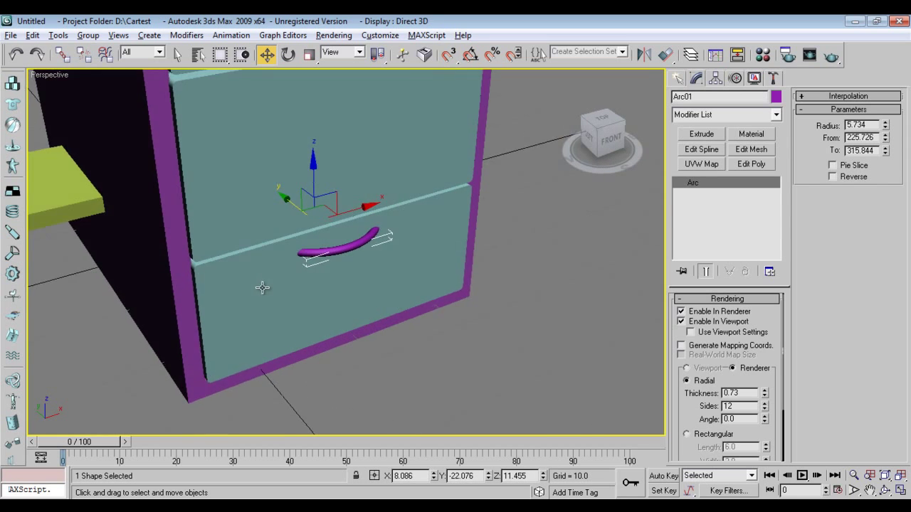
Clone the handle upward as two copies spaced about 14.7 apart for the two middle drawers.
middle_drag(387, 258, 330, 296)
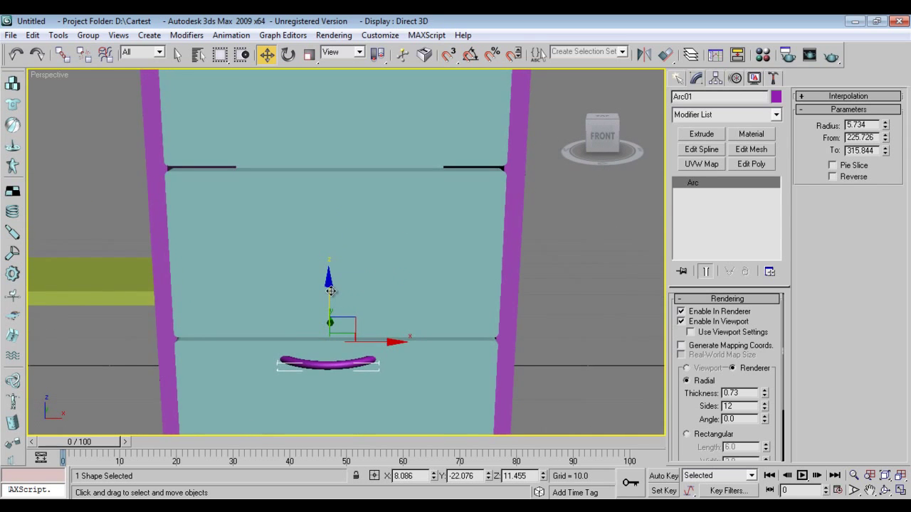
key(F3)
shift+drag(331, 291, 359, 136)
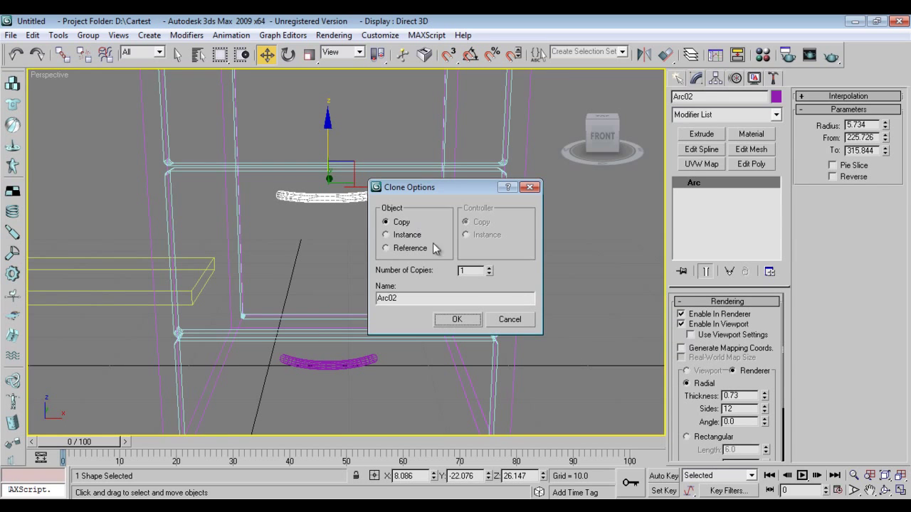
click(488, 268)
click(467, 317)
Clone the uppermost handle once more upward to about Z 56.6 on the top drawer front.
middle_drag(476, 168, 476, 340)
middle_drag(387, 250, 395, 364)
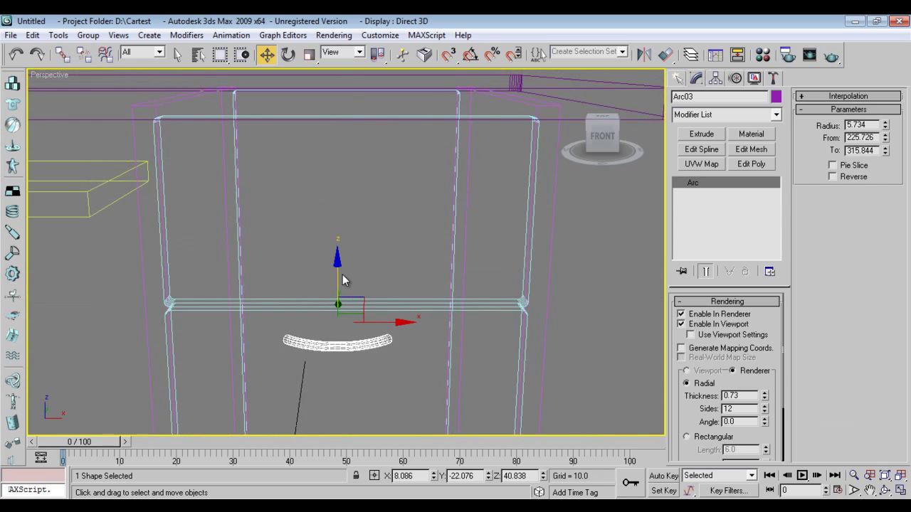
key(F3)
mouse_move(337, 259)
mouse_down()
mouse_move(339, 164)
mouse_move(359, 89)
mouse_move(358, 103)
mouse_up()
key(F3)
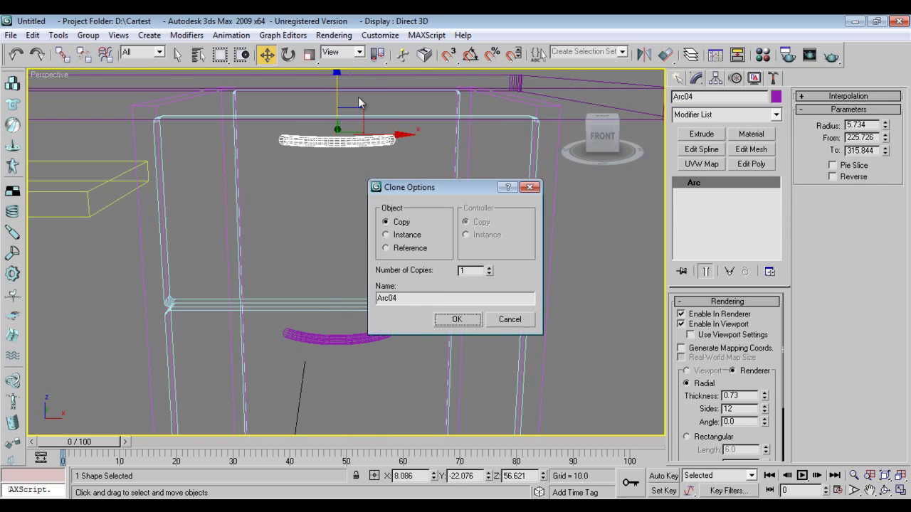
click(447, 320)
Lower the top drawer's handle to about Z 54.4 in the shaded view and check the finished desk.
key(F3)
scroll(385, 321, down, 6)
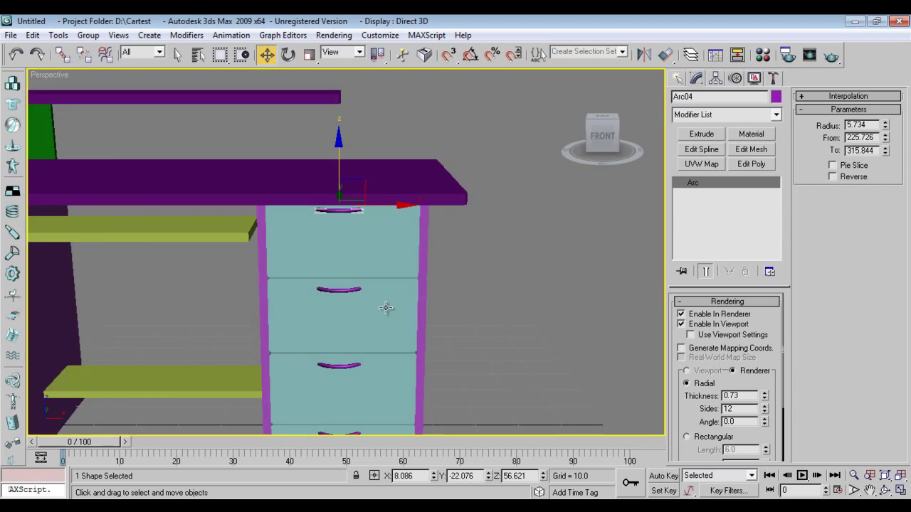
alt+middle_drag(353, 361, 378, 282)
drag(329, 168, 329, 177)
alt+middle_drag(372, 260, 309, 267)
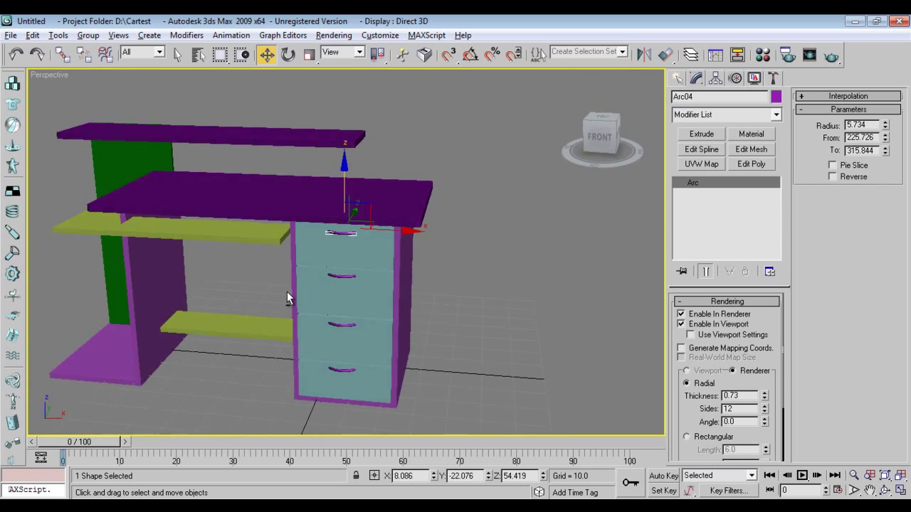
scroll(292, 293, up, 2)
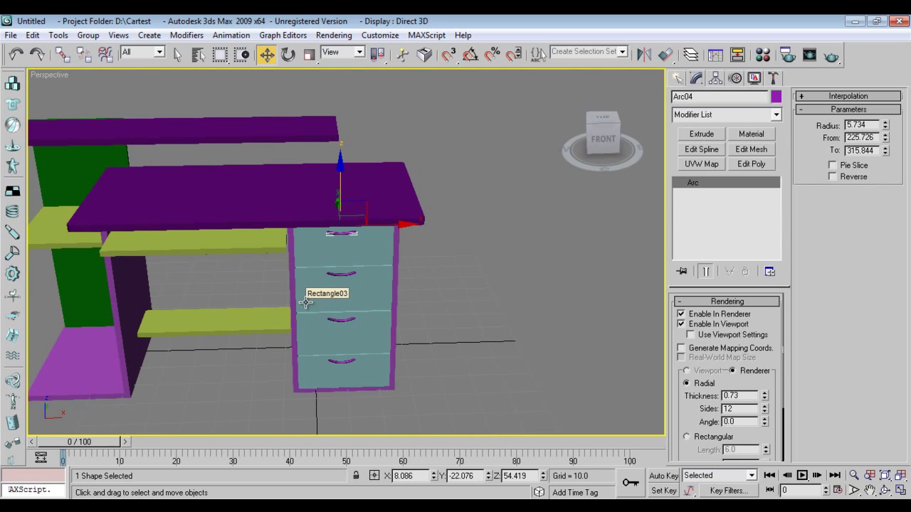